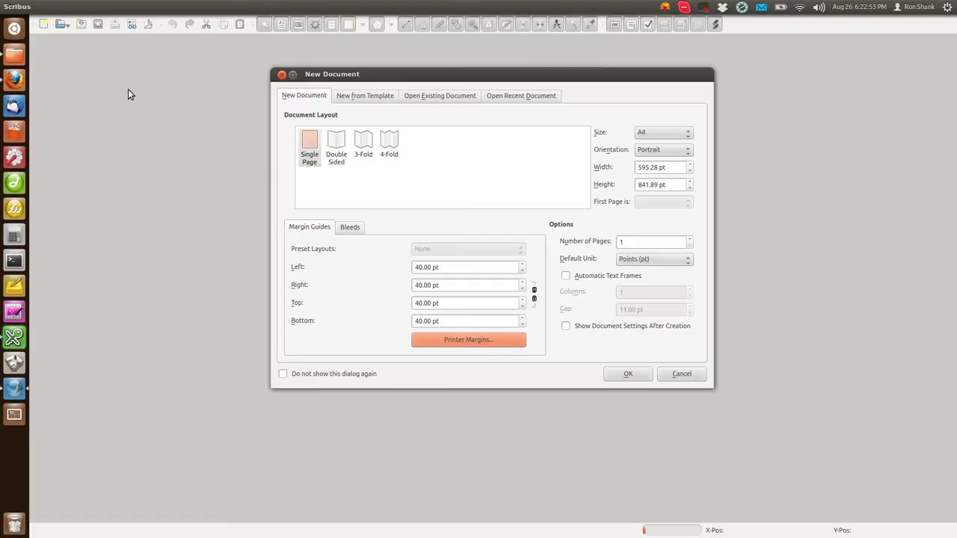
Create a blank single-page A4 document with the default New Document settings.
left_click_drag(365, 77, 318, 86)
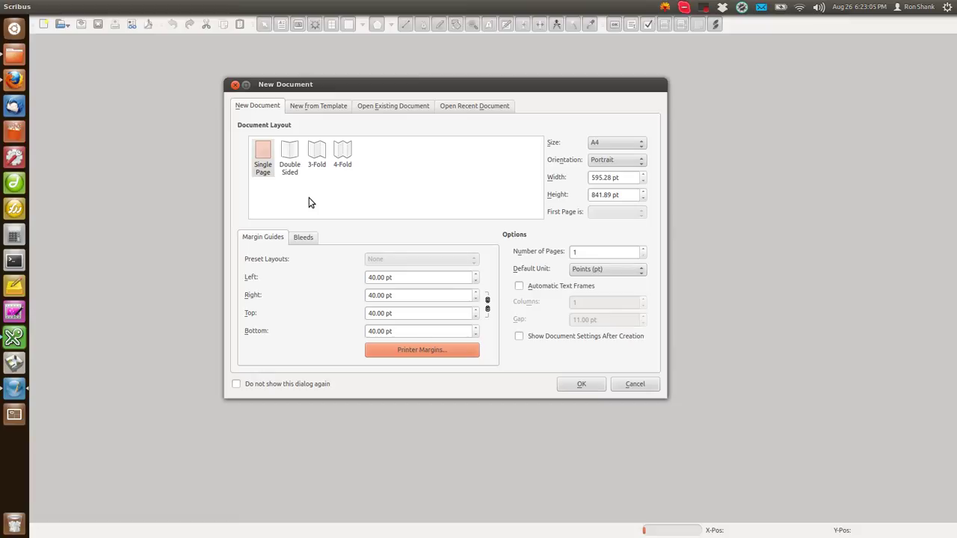
left_click(580, 385)
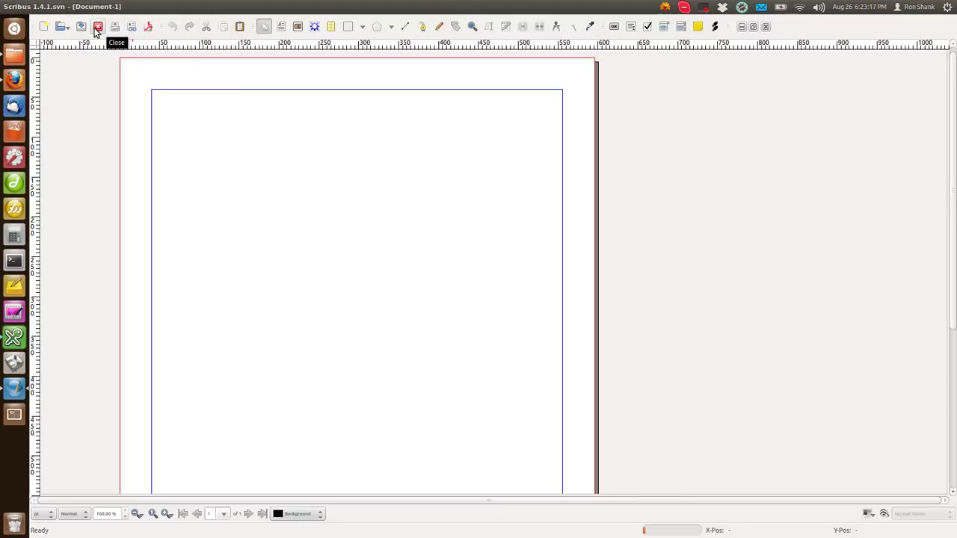
right_click(218, 126)
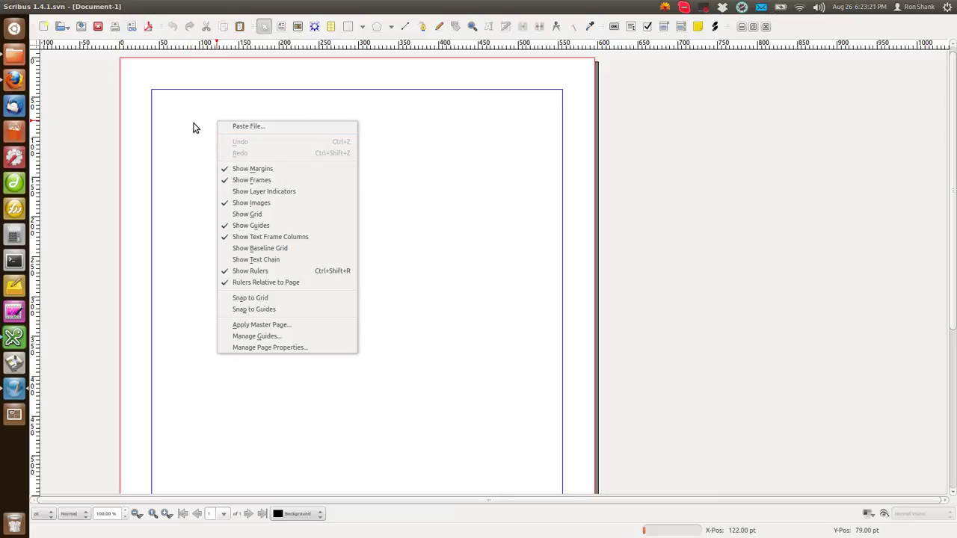
left_click(193, 127)
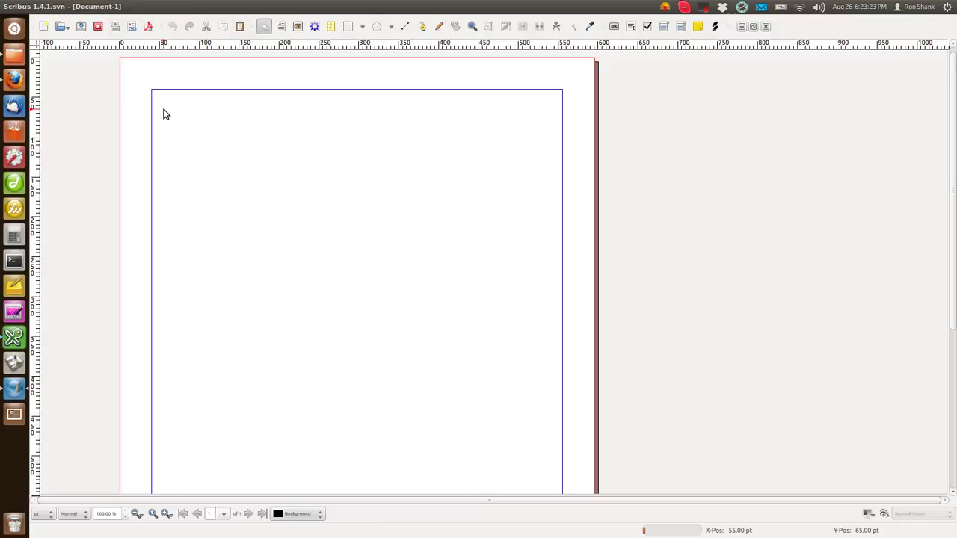
Draw an image frame from the top-left margin corner across the page and zoom out to 50%.
left_click(298, 28)
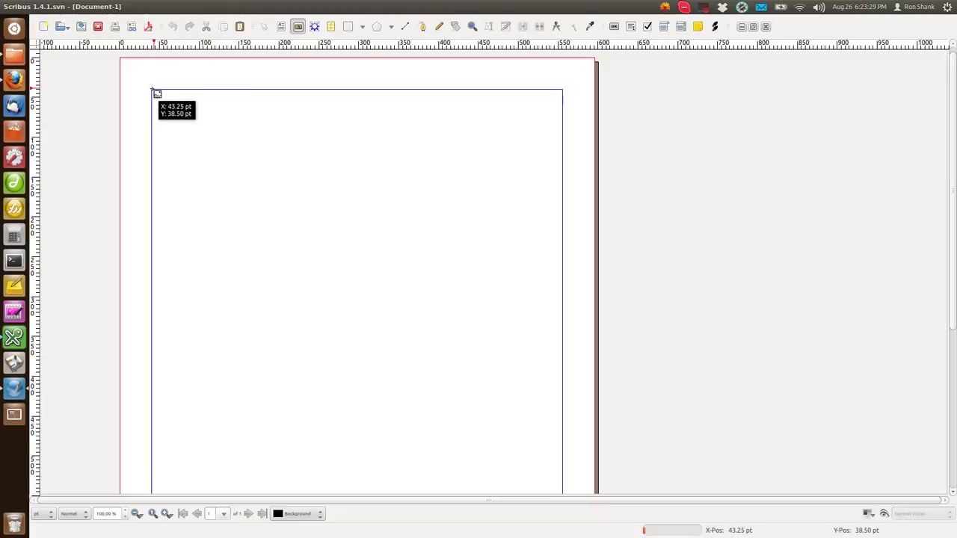
left_click_drag(151, 89, 565, 518)
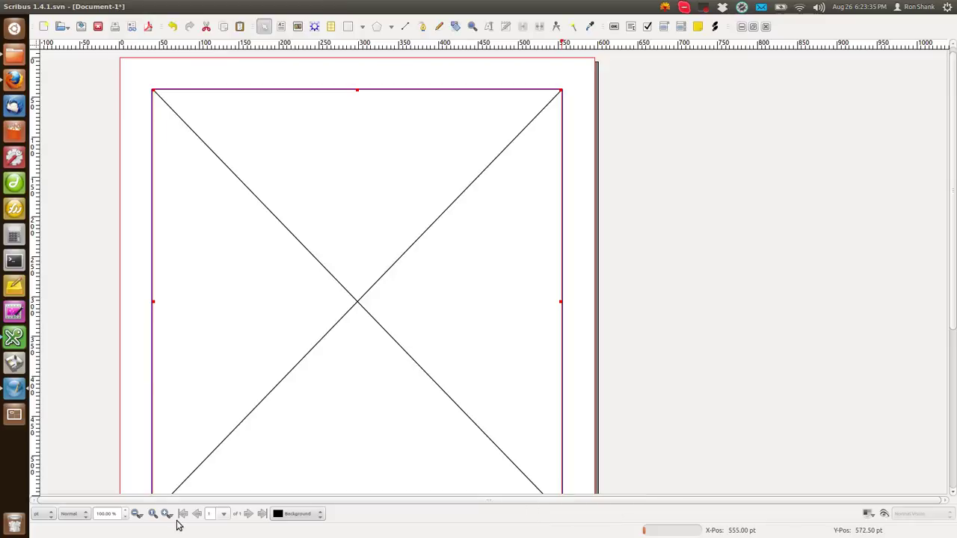
left_click(137, 514)
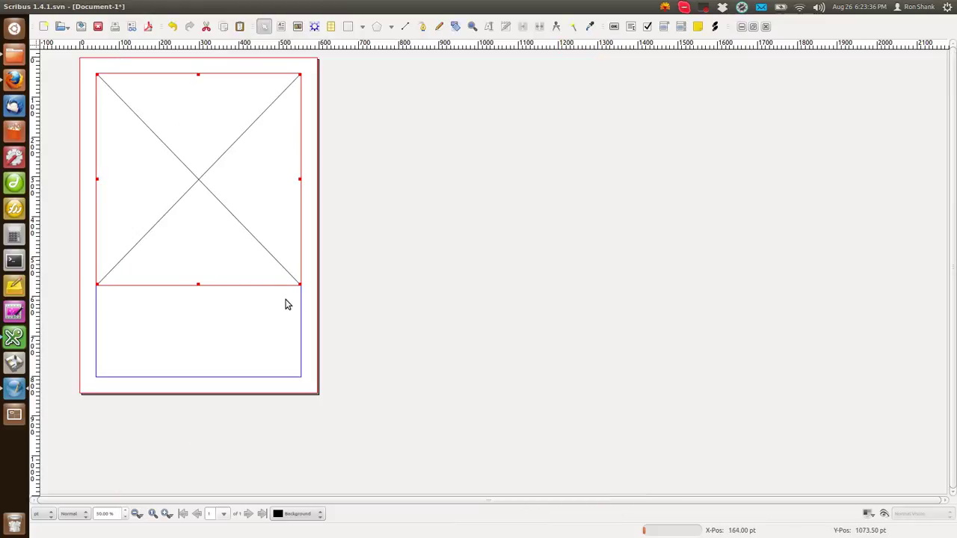
Stretch the frame to the bottom margin and load My Project 36-001.jpg from regolftournamentflyer.
left_click_drag(198, 285, 190, 377)
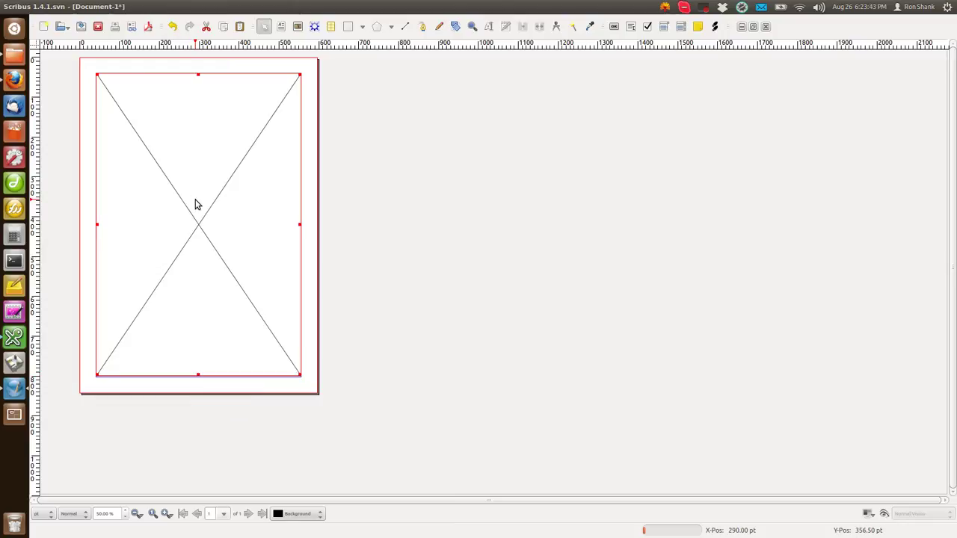
double_click(194, 201)
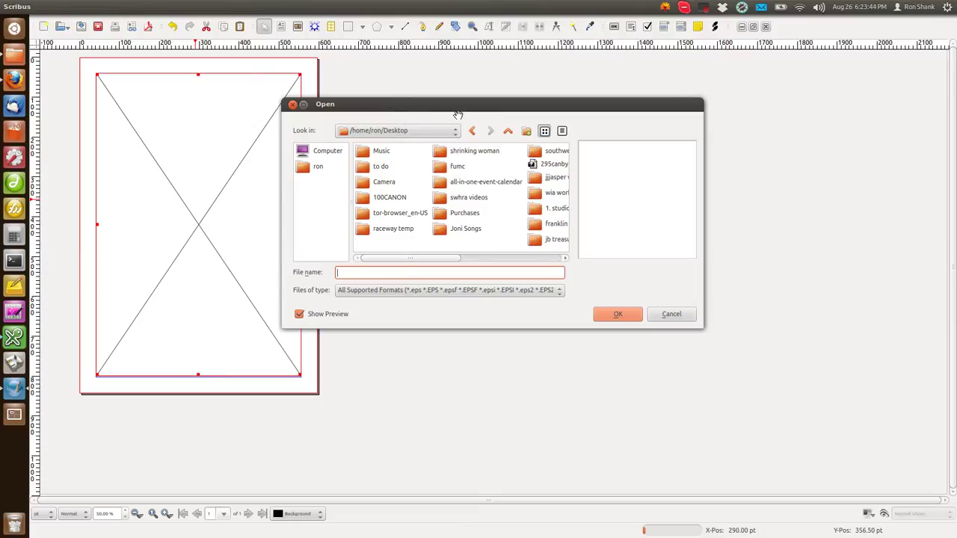
left_click_drag(428, 106, 466, 109)
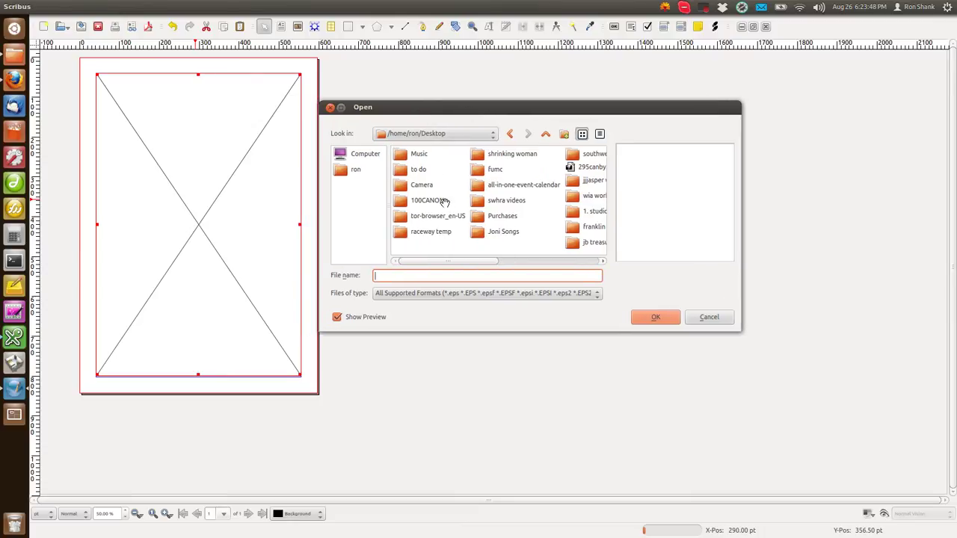
scroll(523, 261, "down", 3)
double_click(538, 228)
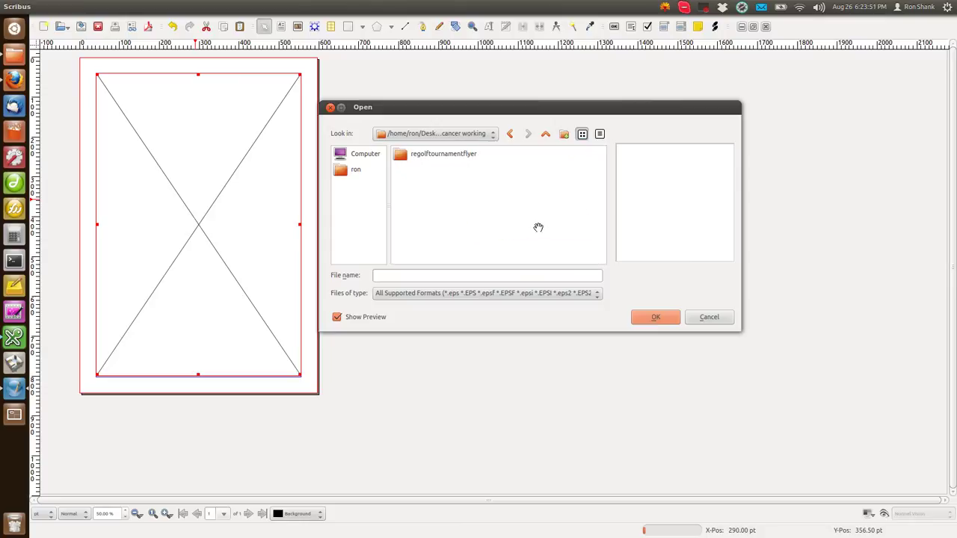
double_click(429, 154)
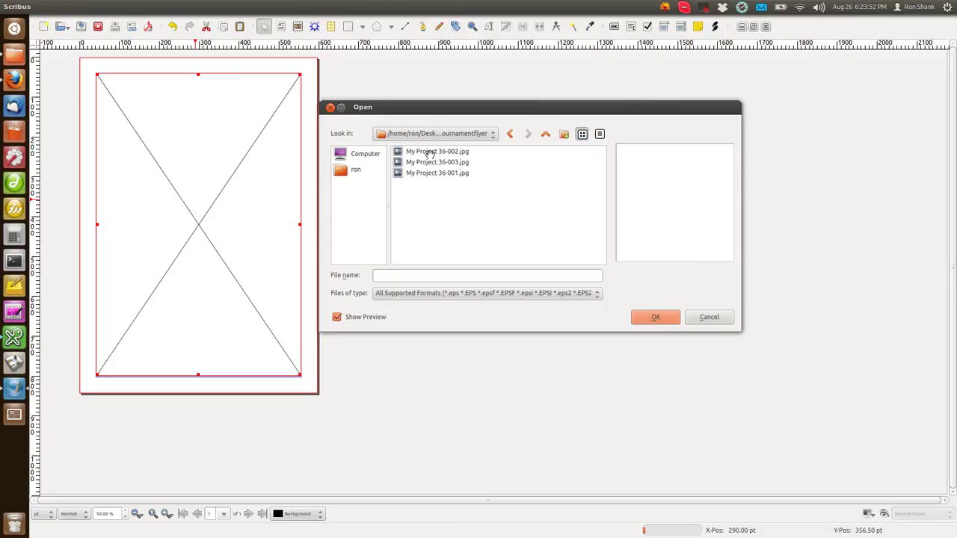
left_click(434, 174)
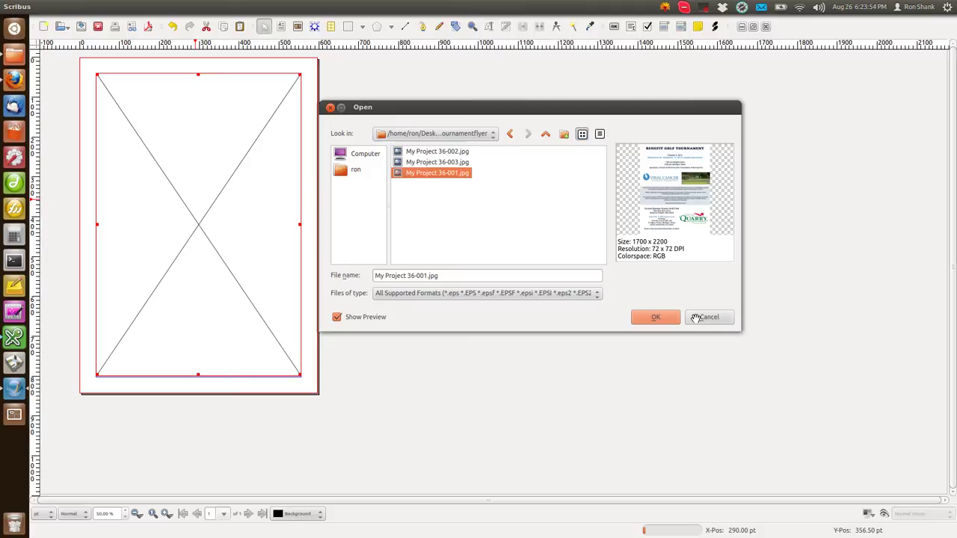
left_click(665, 319)
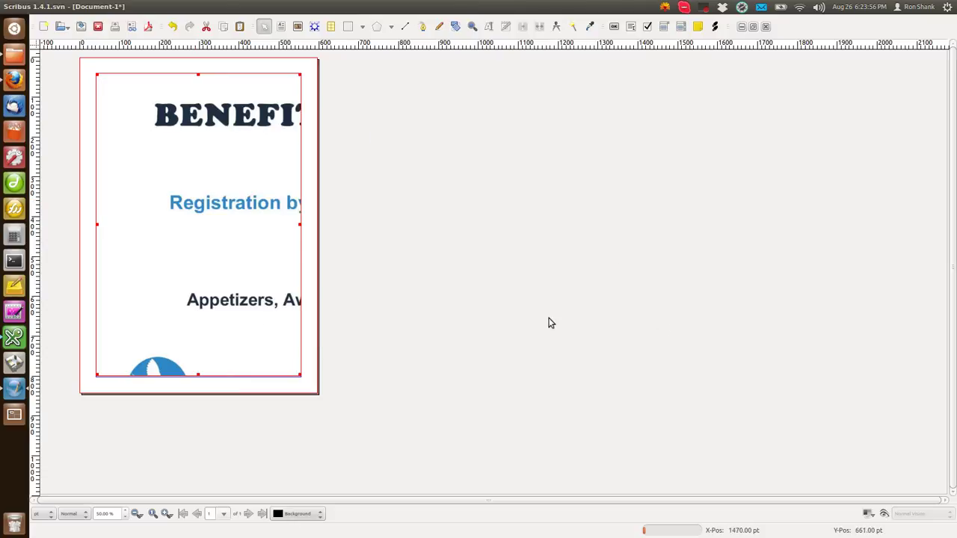
In the frame's Properties, set the image to Scale To Frame Size with Proportional checked.
right_click(207, 203)
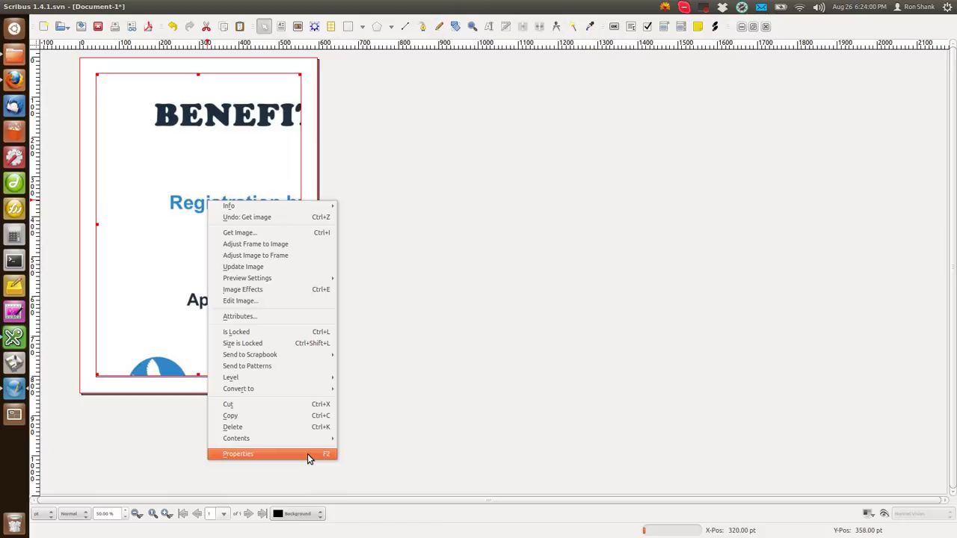
left_click(307, 454)
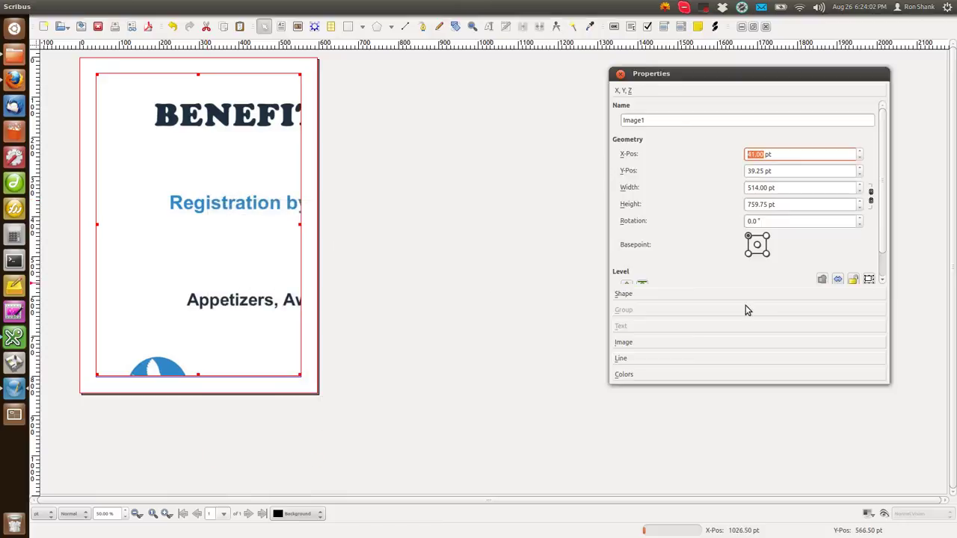
left_click(653, 341)
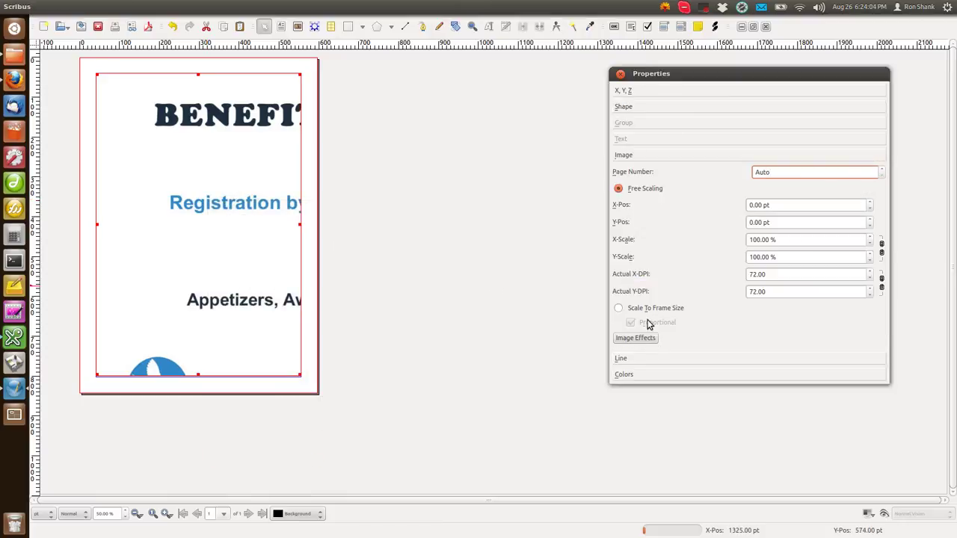
left_click(644, 310)
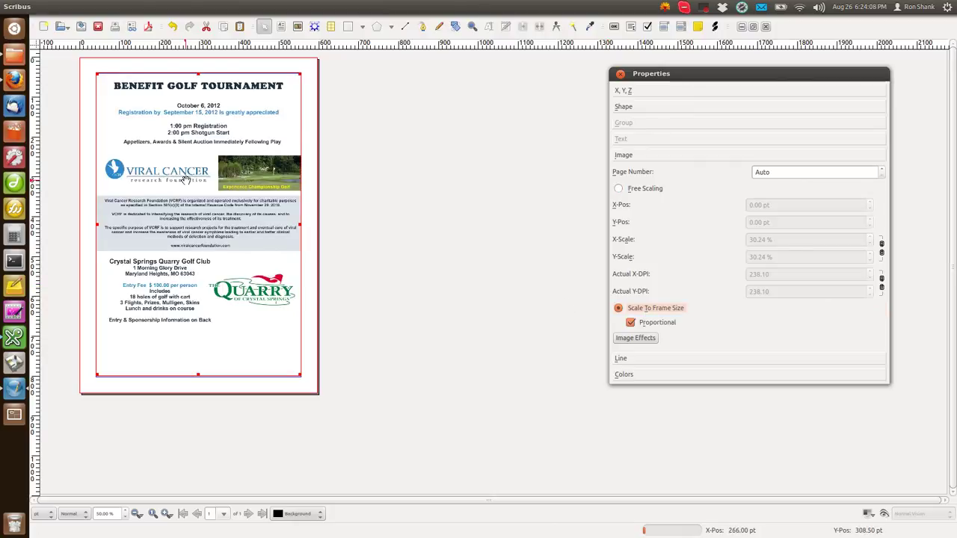
left_click(231, 390)
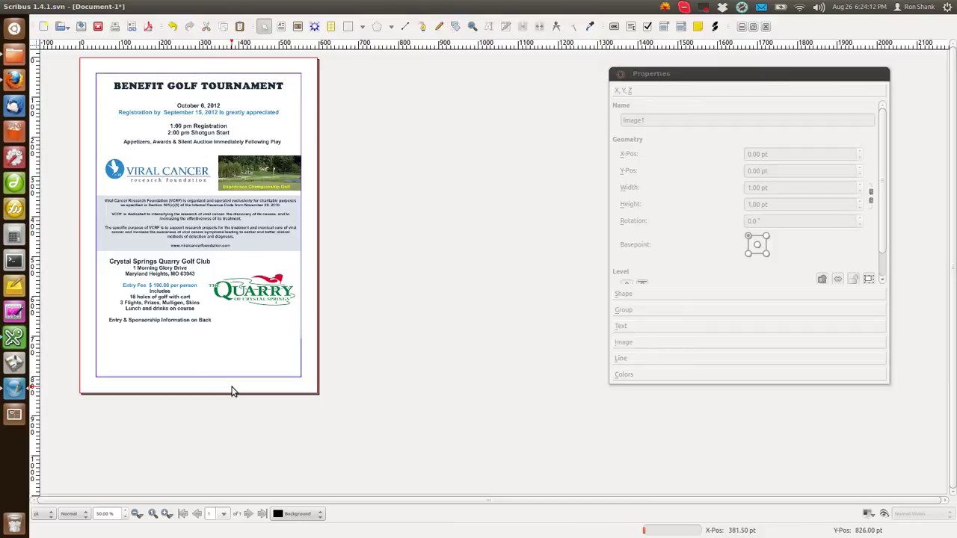
Insert two blank pages at the end of the document through Page > Insert.
right_click(232, 391)
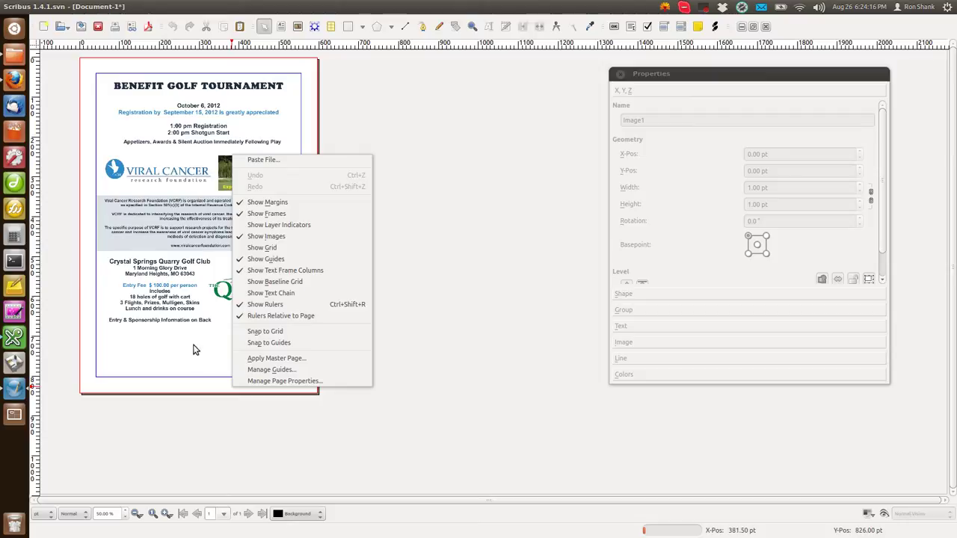
left_click(209, 389)
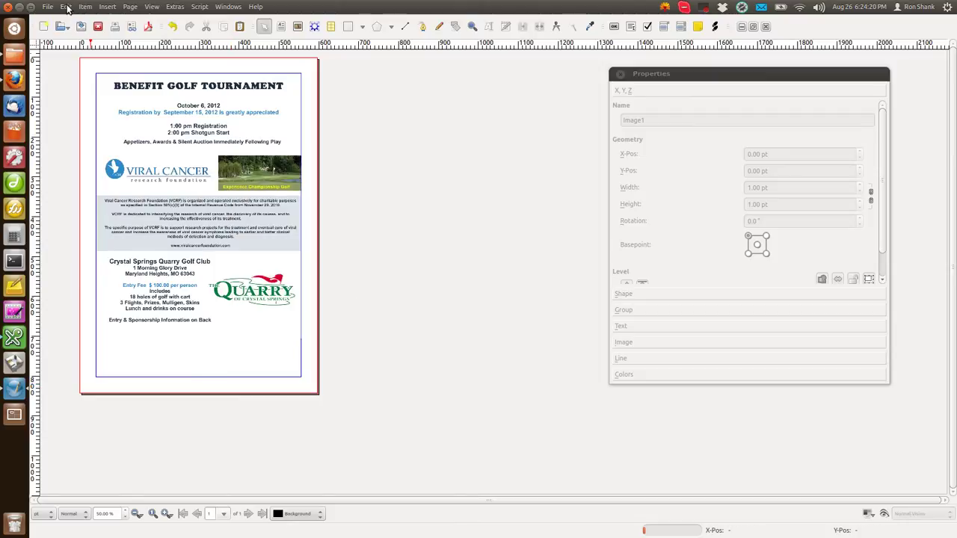
left_click(106, 9)
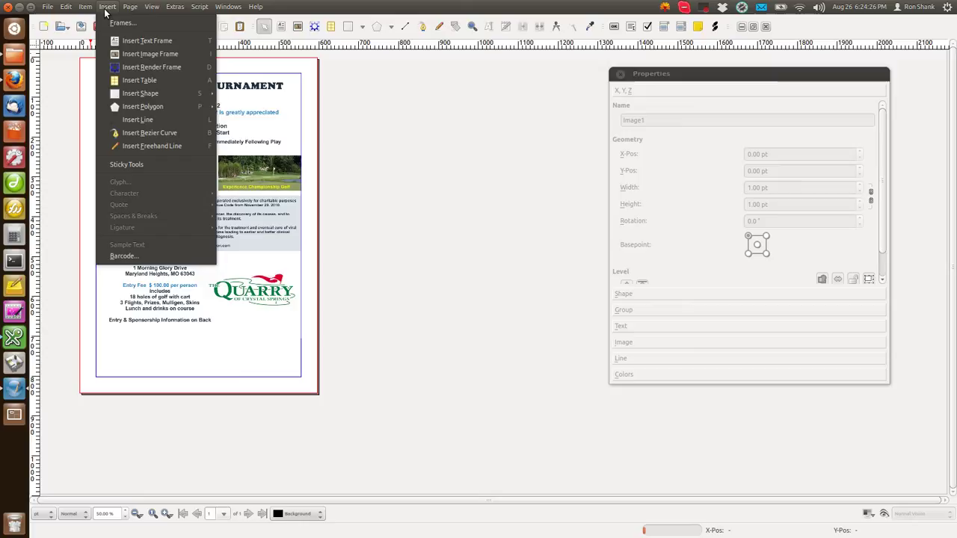
mouse_move(84, 7)
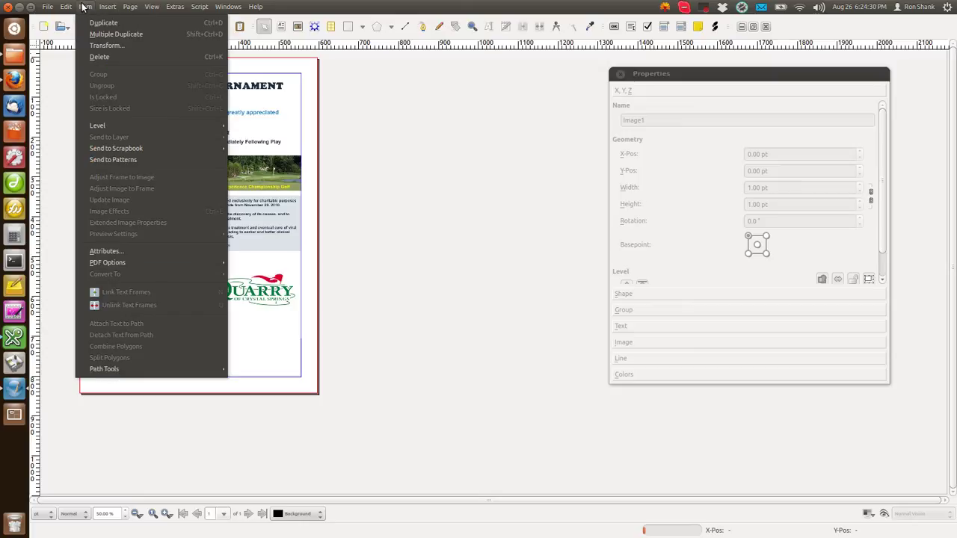
mouse_move(46, 9)
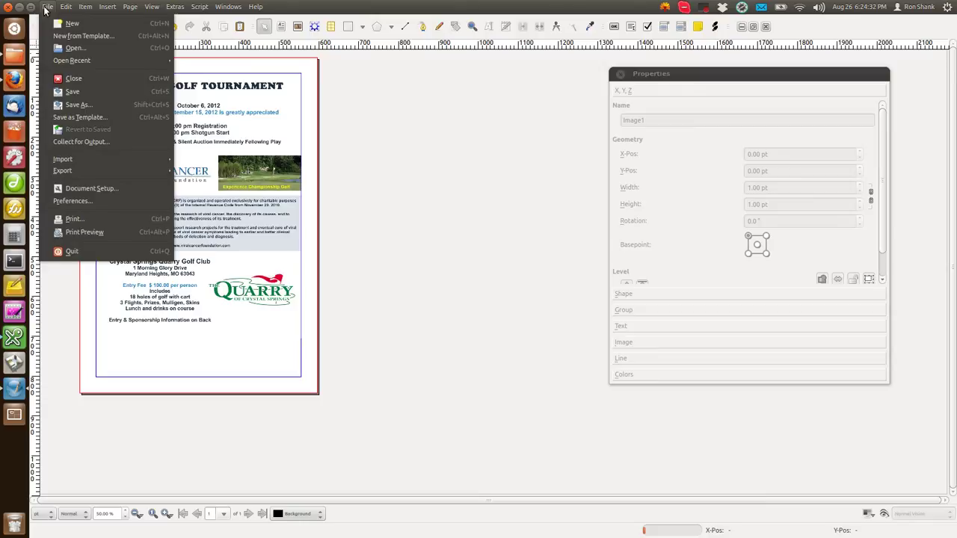
mouse_move(130, 7)
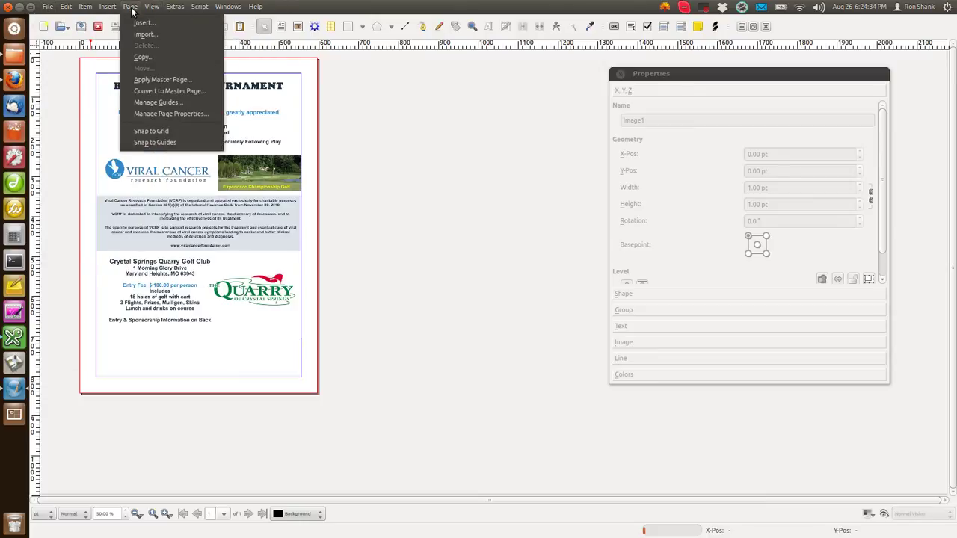
left_click(141, 25)
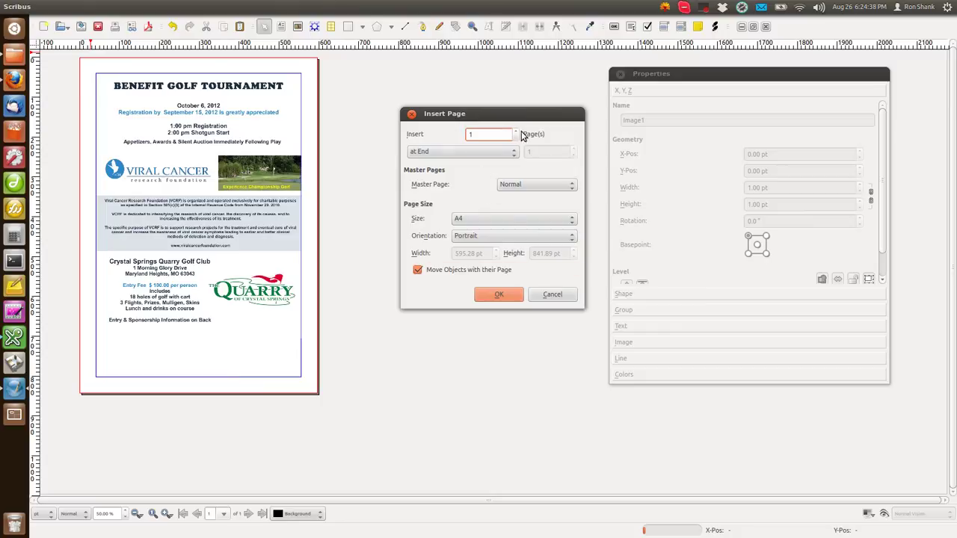
left_click(514, 297)
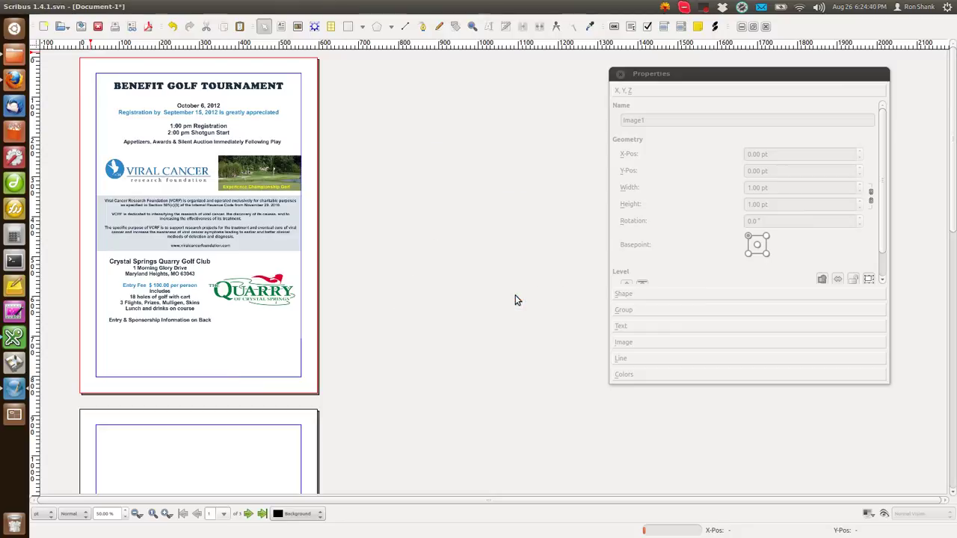
Draw an image frame across page 2's margins and load My Project 36-002.jpg into it.
scroll(463, 291, "down", 8)
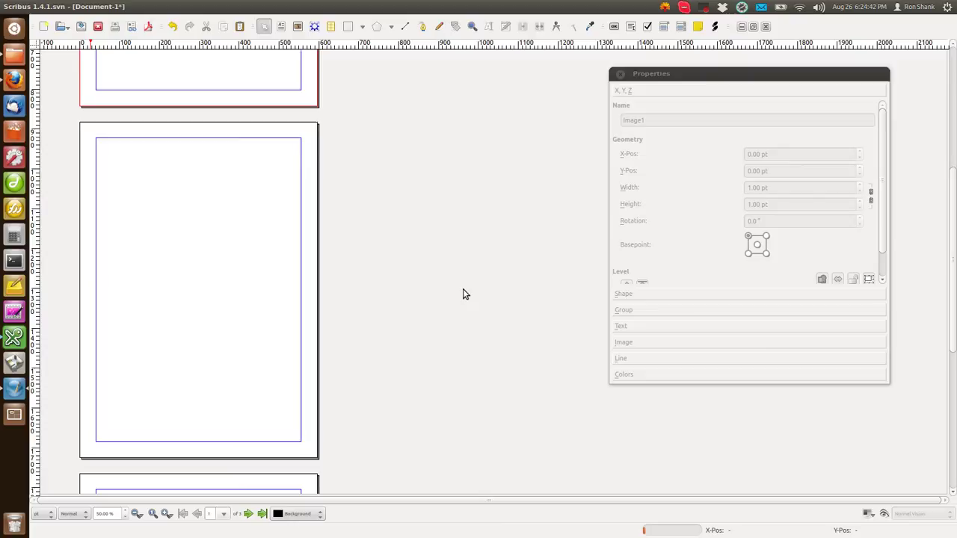
left_click(298, 30)
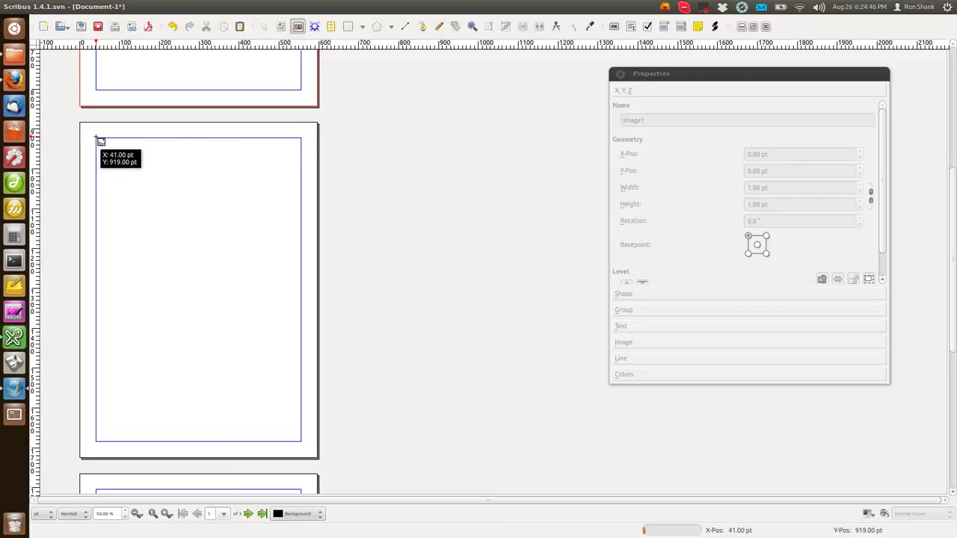
left_click_drag(102, 156, 302, 446)
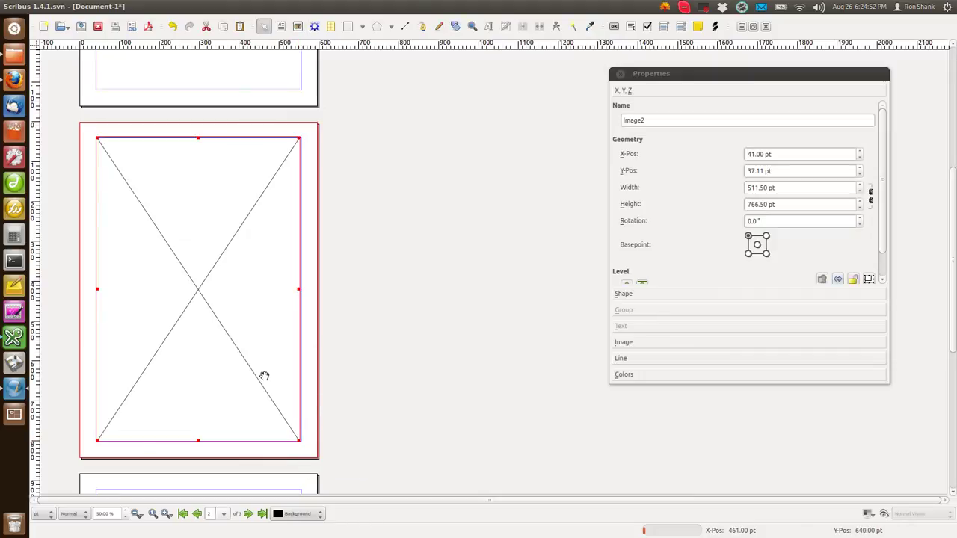
double_click(269, 311)
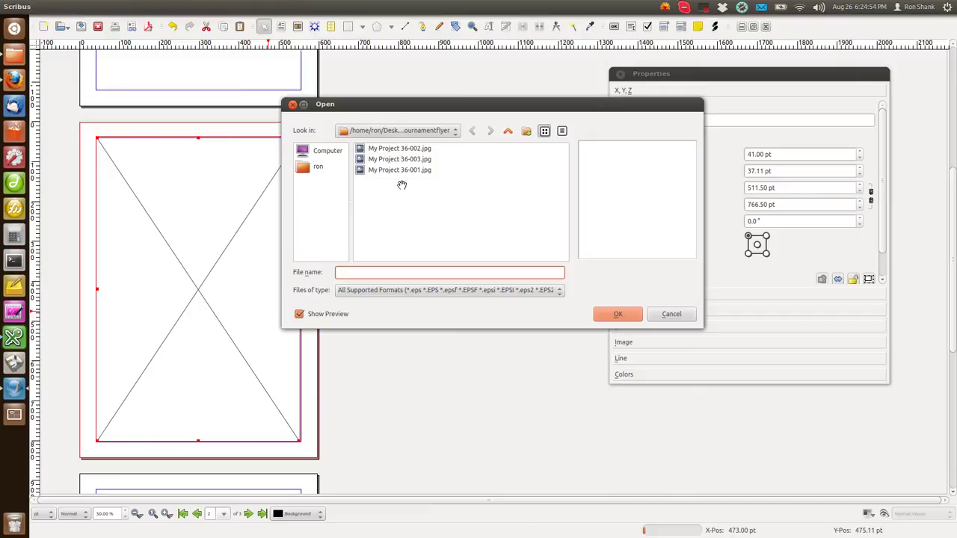
left_click(410, 149)
left_click(624, 317)
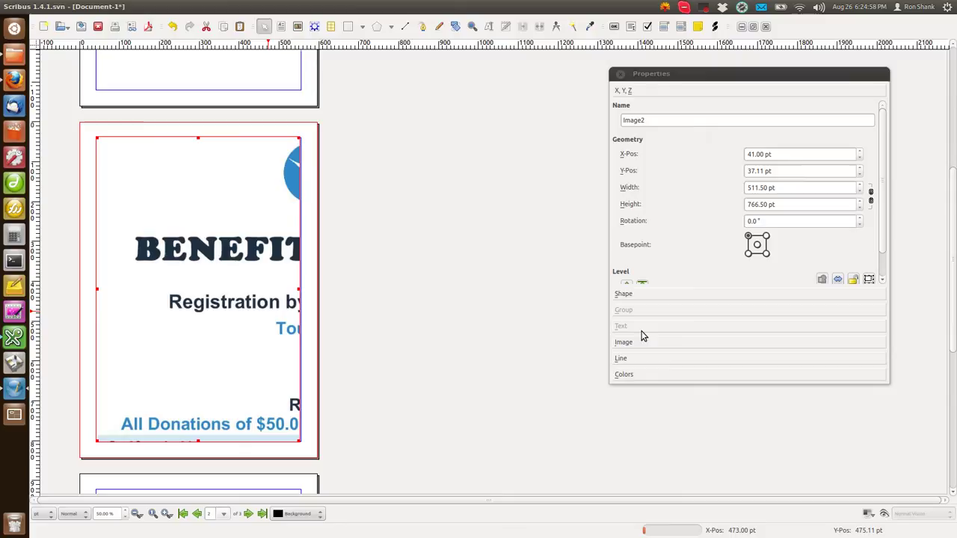
Set page 2's image to Scale To Frame Size with Proportional checked, then deselect it.
left_click(642, 343)
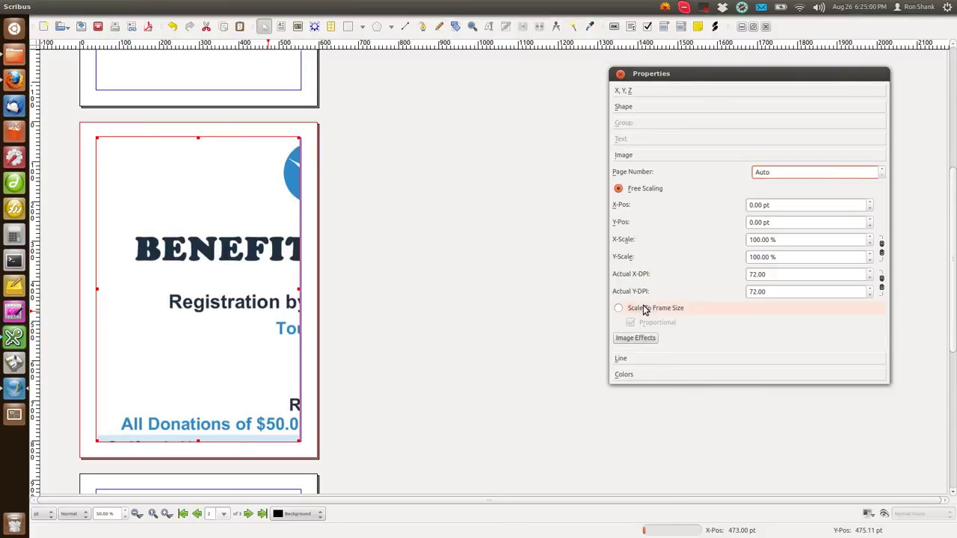
left_click(642, 308)
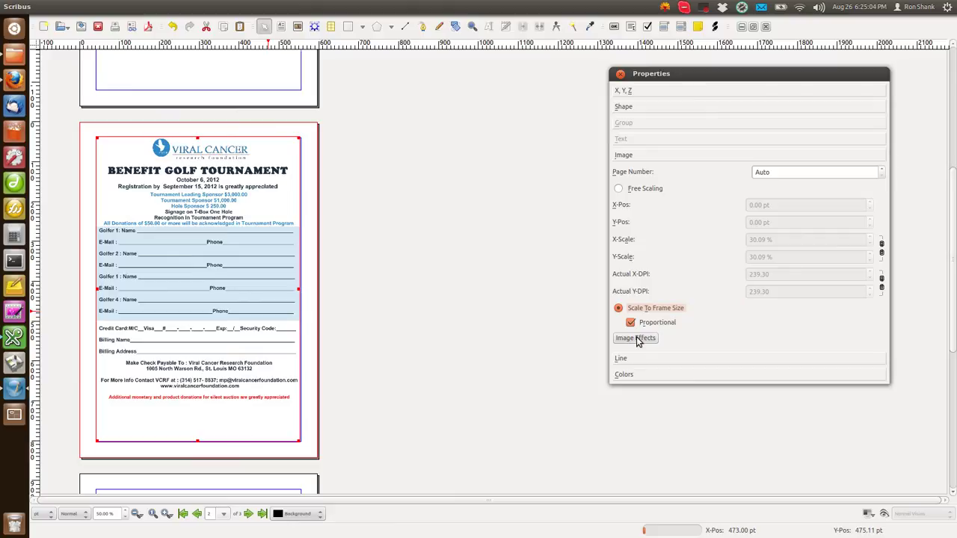
left_click(257, 198)
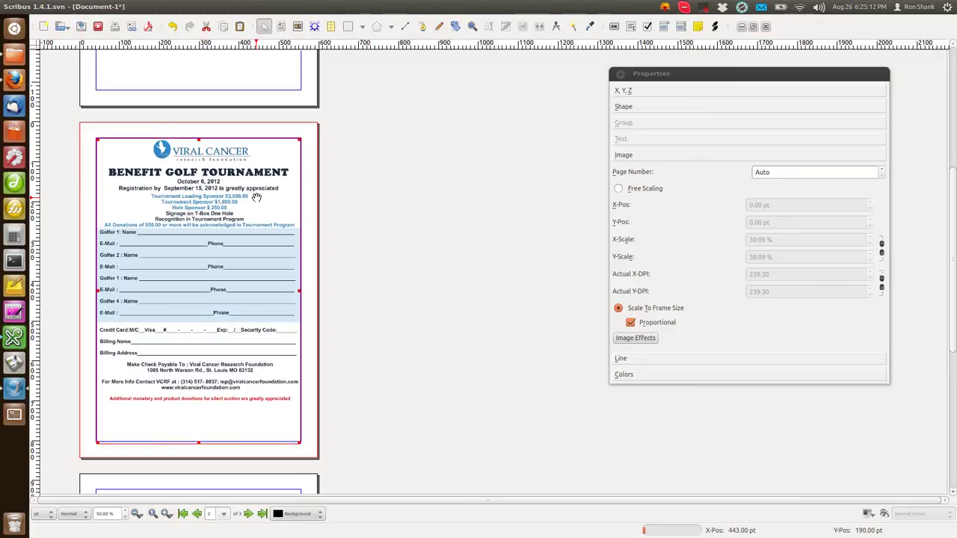
scroll(422, 256, "up", 5)
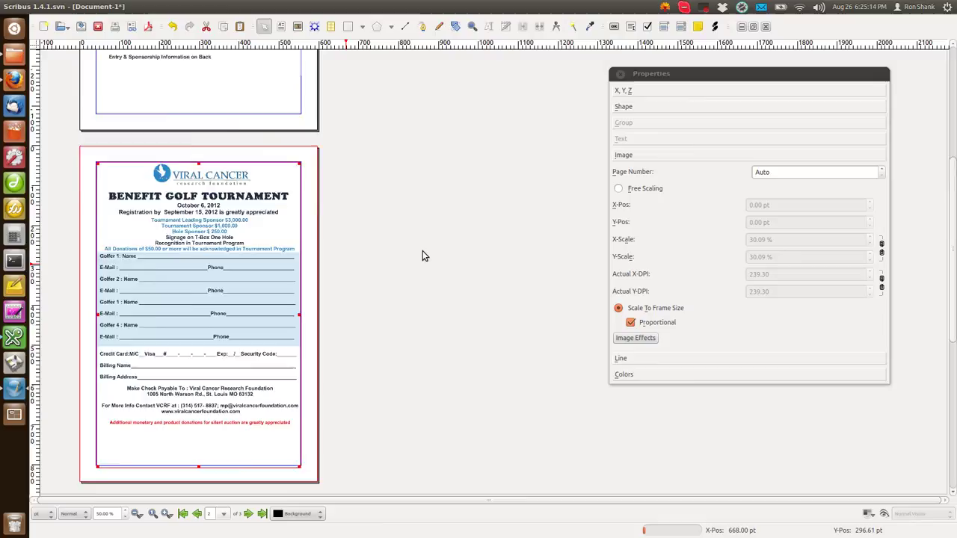
Slightly resize page 2's image frame from its corner handle and scroll down to page 3.
left_click(242, 131)
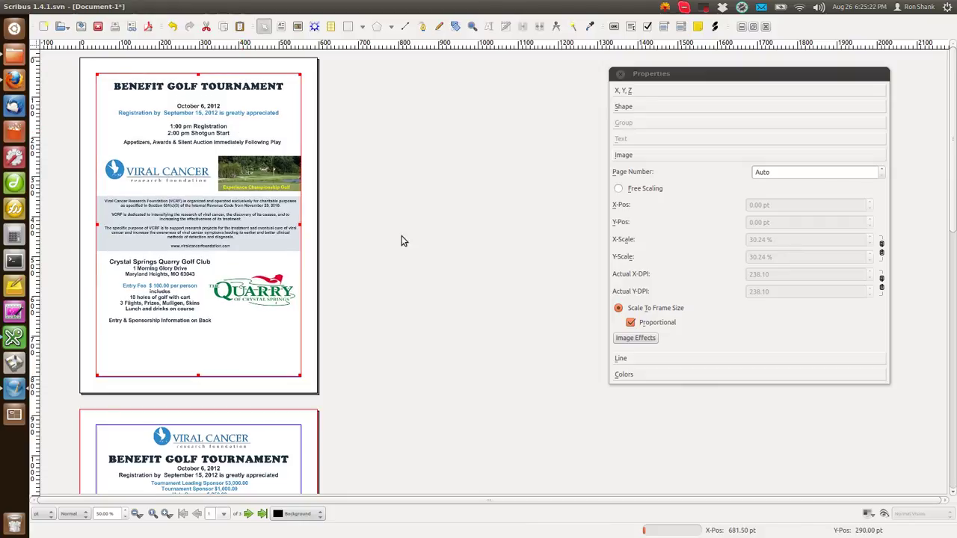
left_click(271, 426)
scroll(444, 355, "down", 1)
scroll(444, 355, "down", 6)
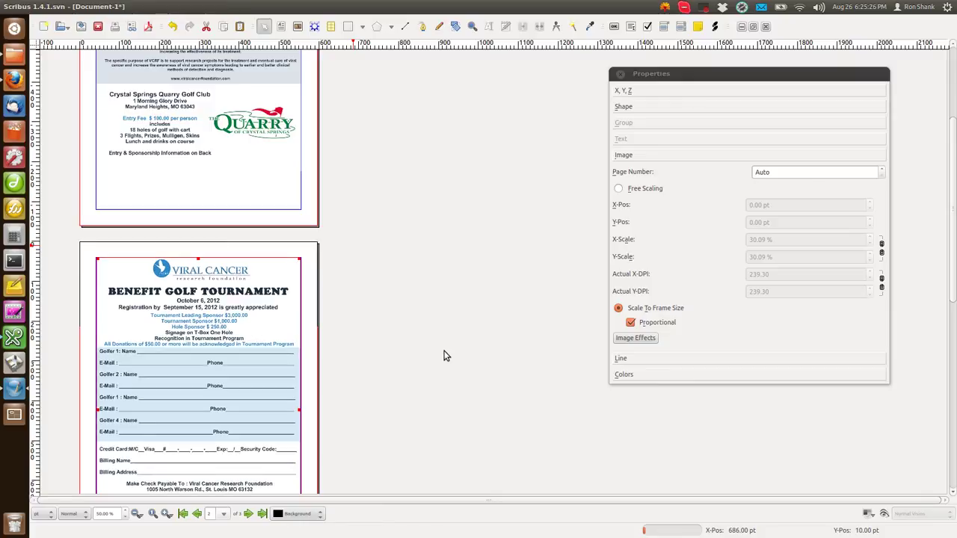
scroll(443, 356, "down", 6)
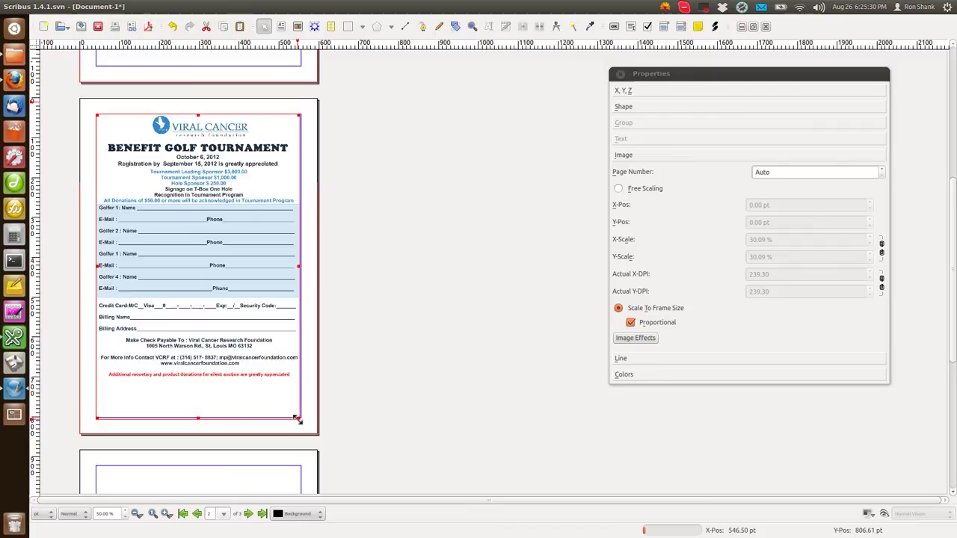
left_click_drag(299, 417, 302, 420)
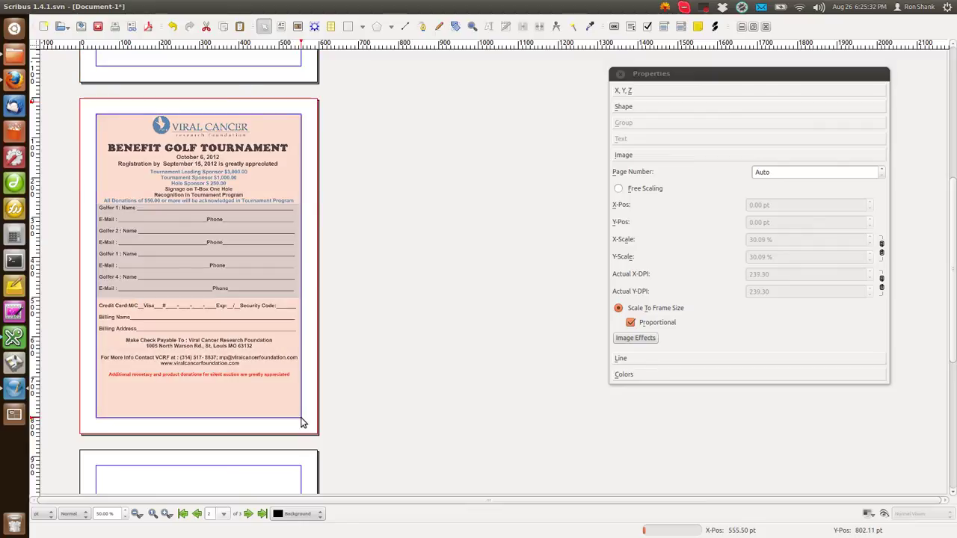
scroll(365, 389, "down", 12)
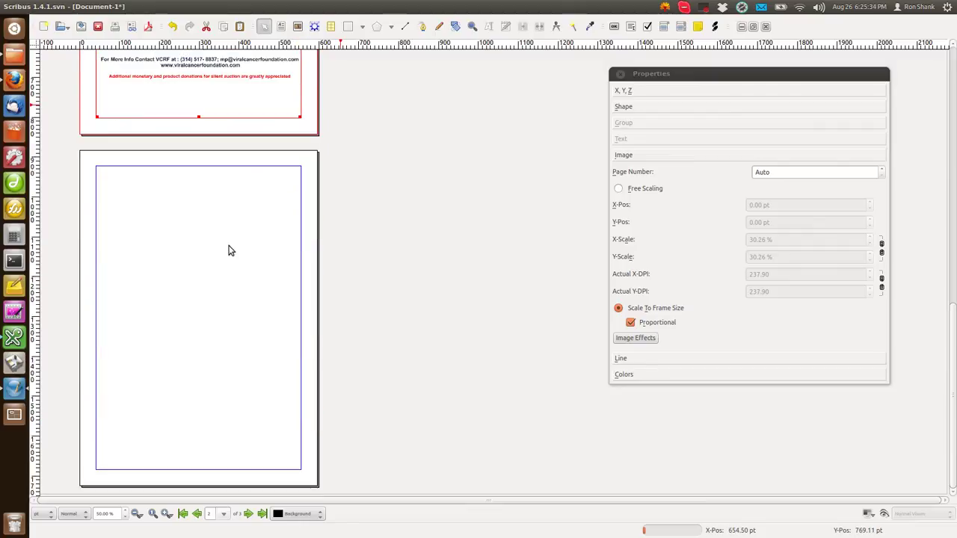
Draw an image frame across page 3's margins and load My Project 36-003.jpg into it.
left_click(167, 217)
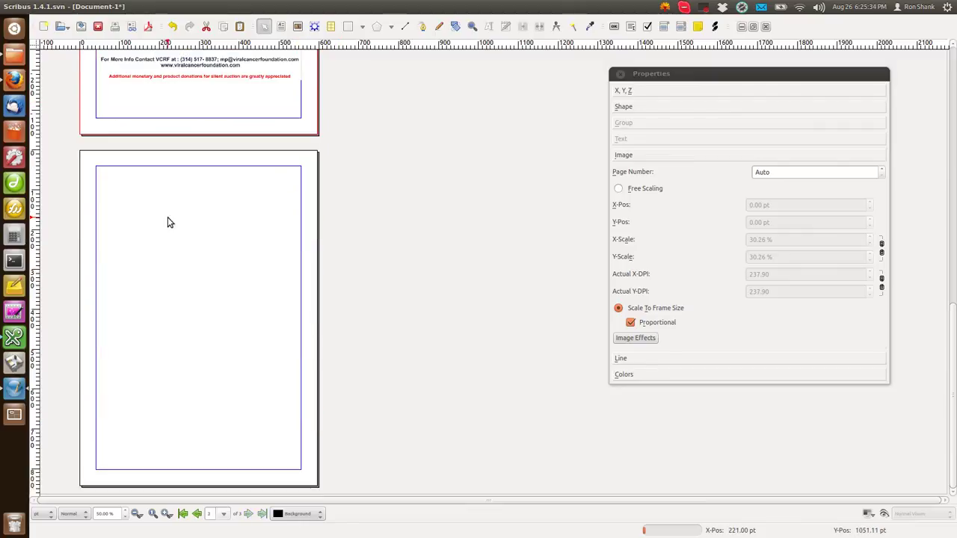
left_click(297, 26)
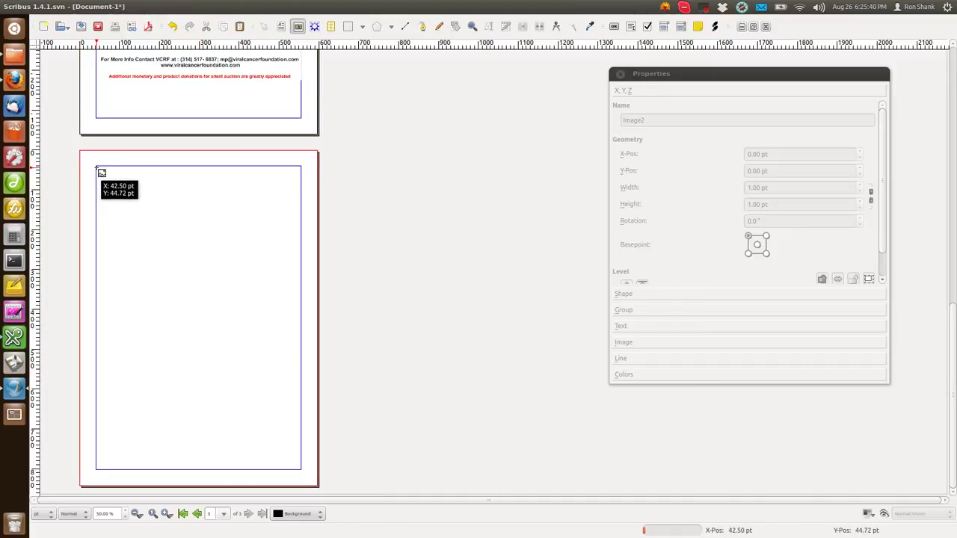
left_click_drag(95, 167, 301, 471)
double_click(235, 316)
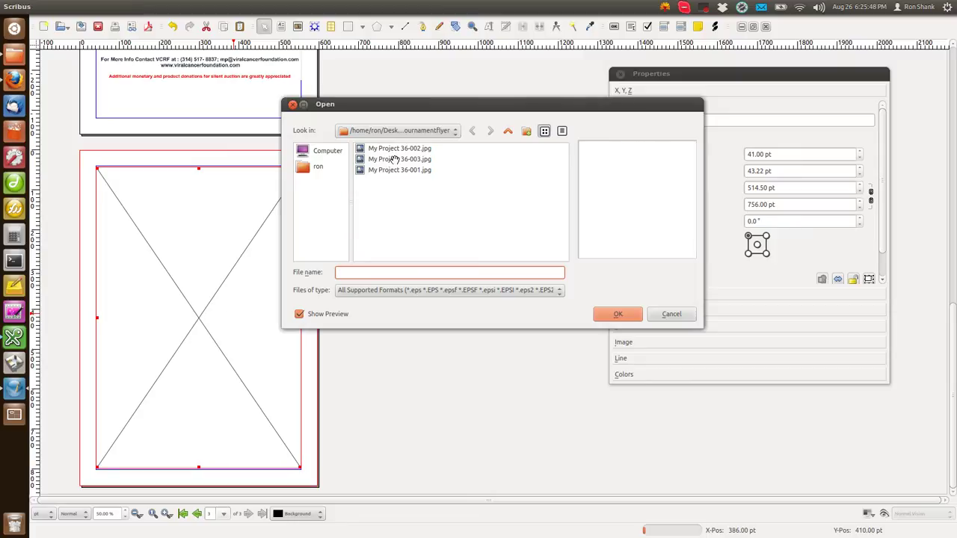
left_click(394, 159)
left_click(614, 313)
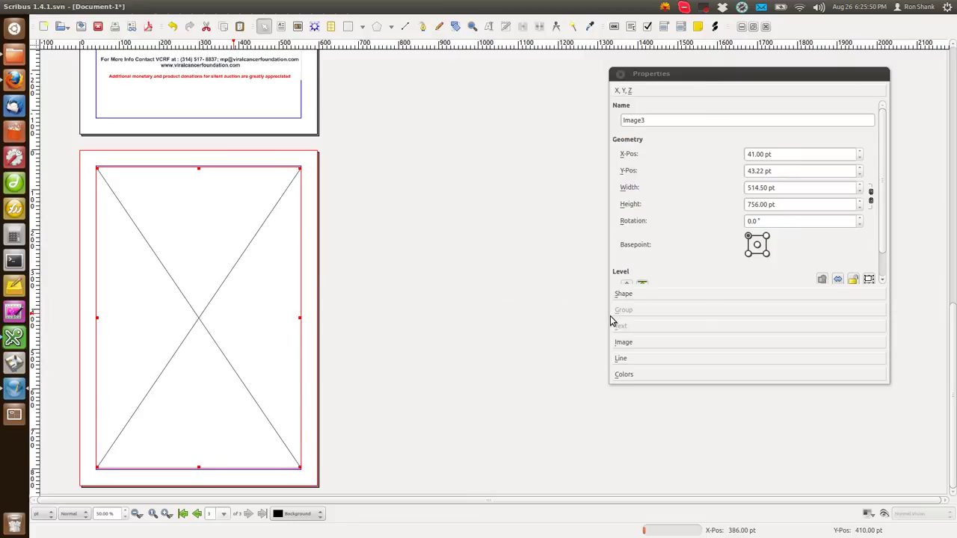
Set the page 3 image to Scale To Frame Size with Proportional checked.
left_click(634, 344)
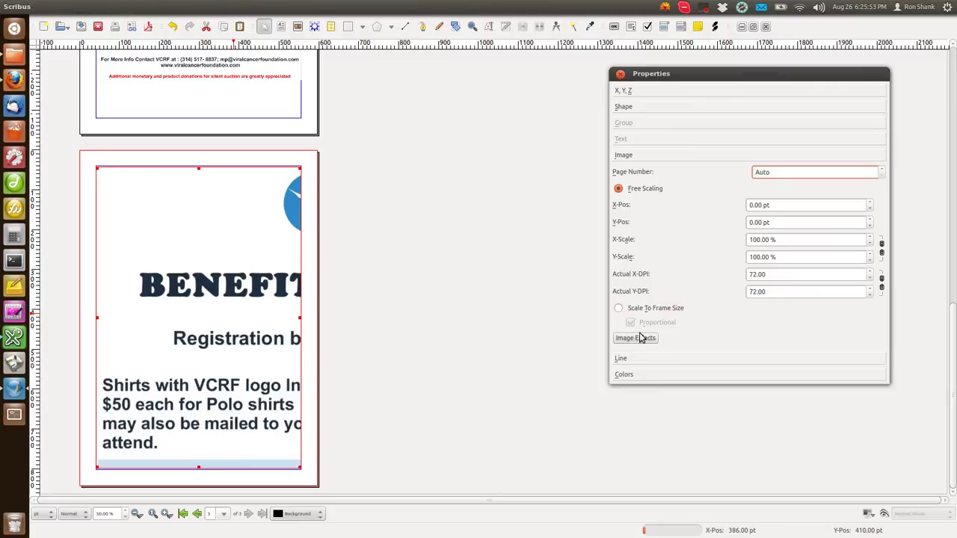
left_click(647, 307)
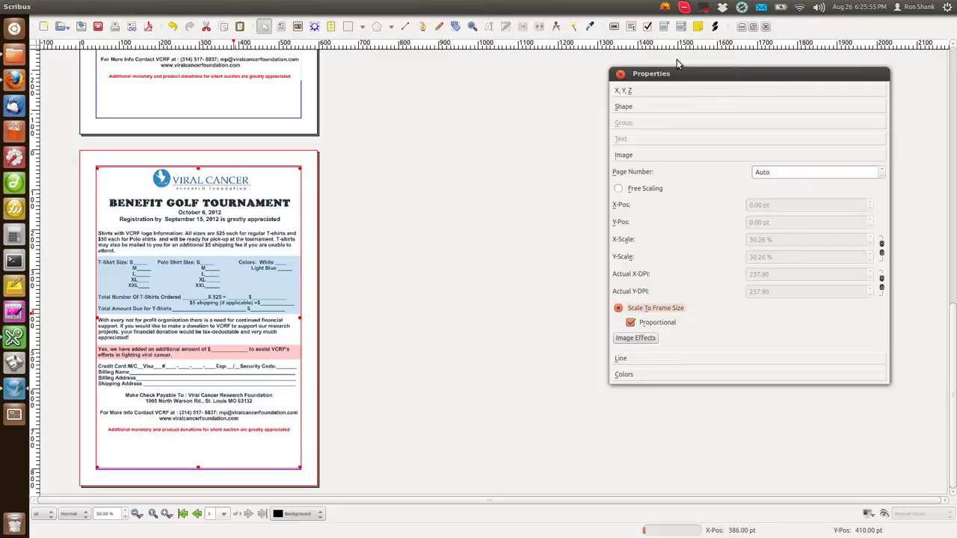
left_click_drag(678, 81, 435, 103)
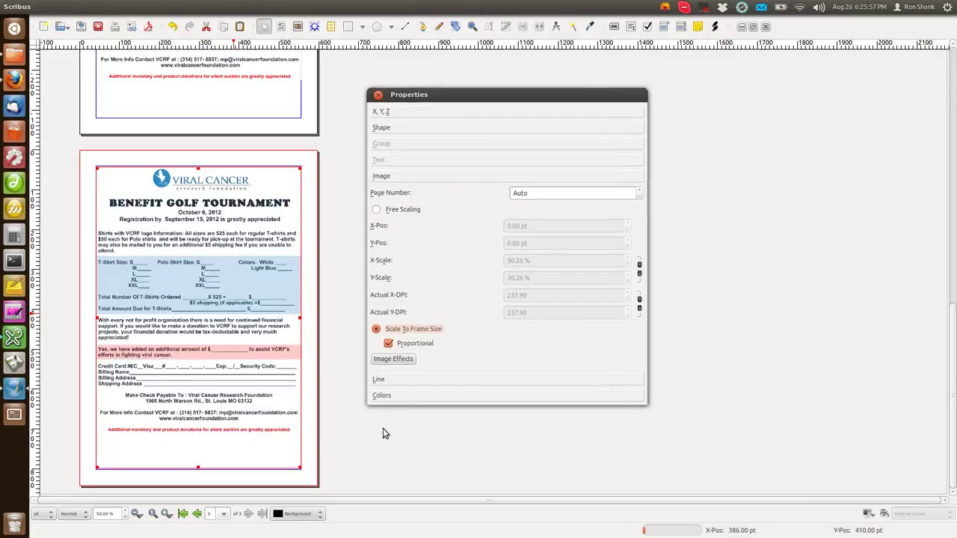
left_click(198, 468)
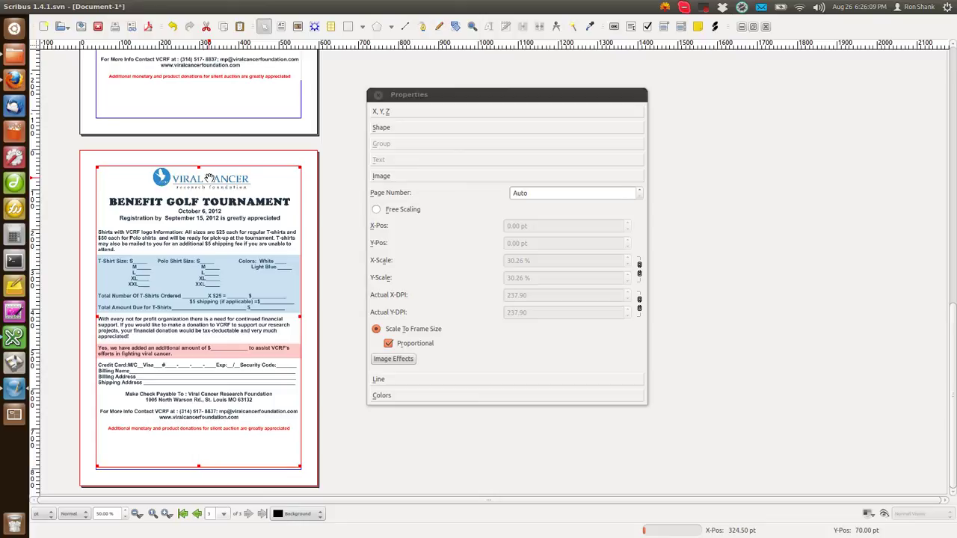
Start Save As and search the home directory's folder list for the Desktop.
left_click(201, 475)
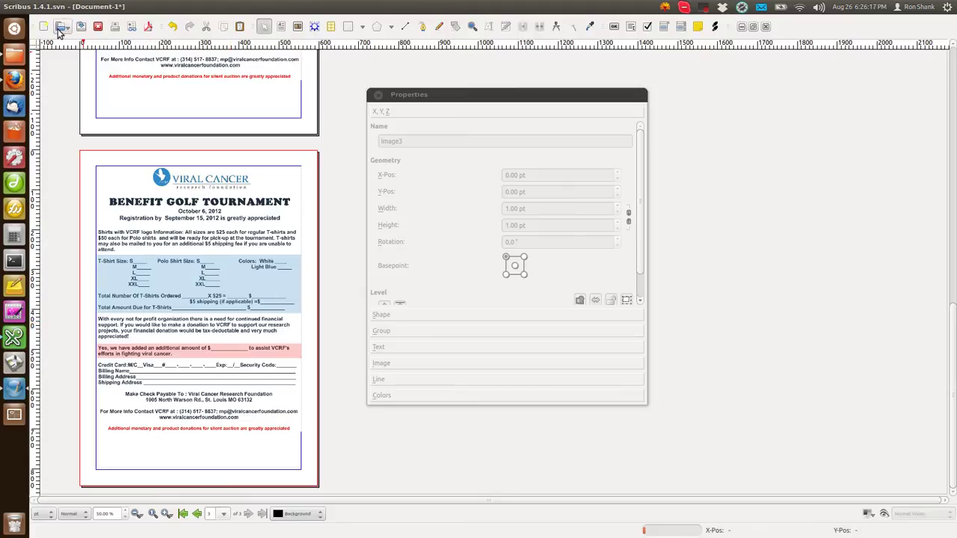
left_click(81, 28)
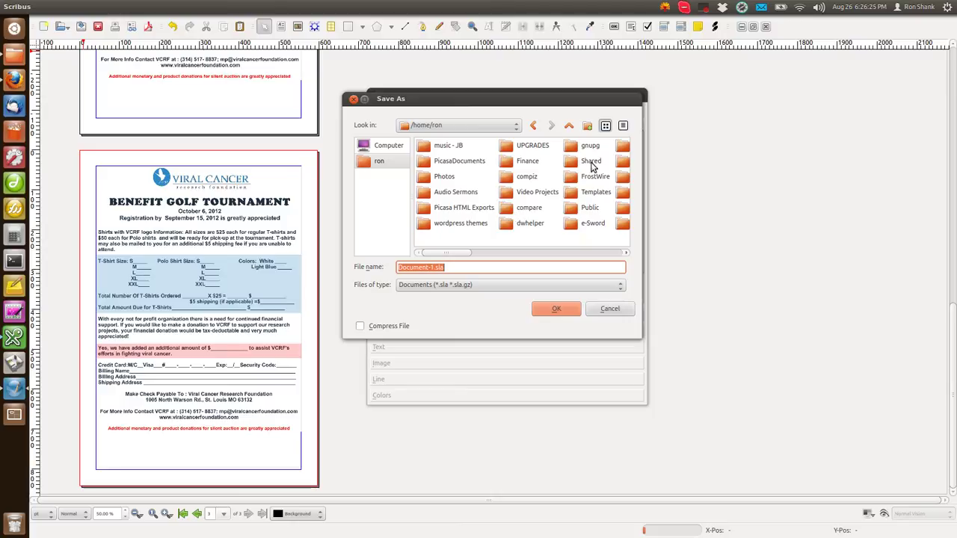
left_click(472, 206)
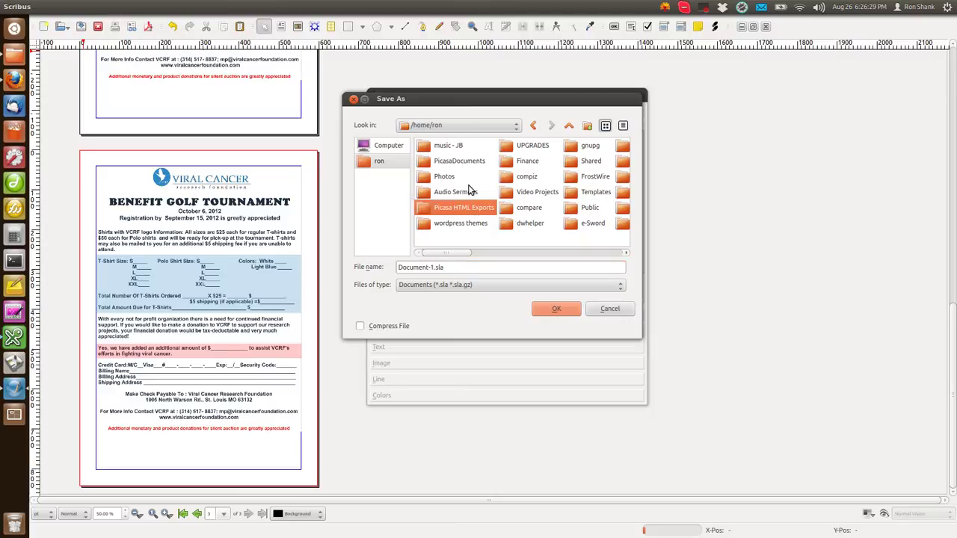
left_click(597, 252)
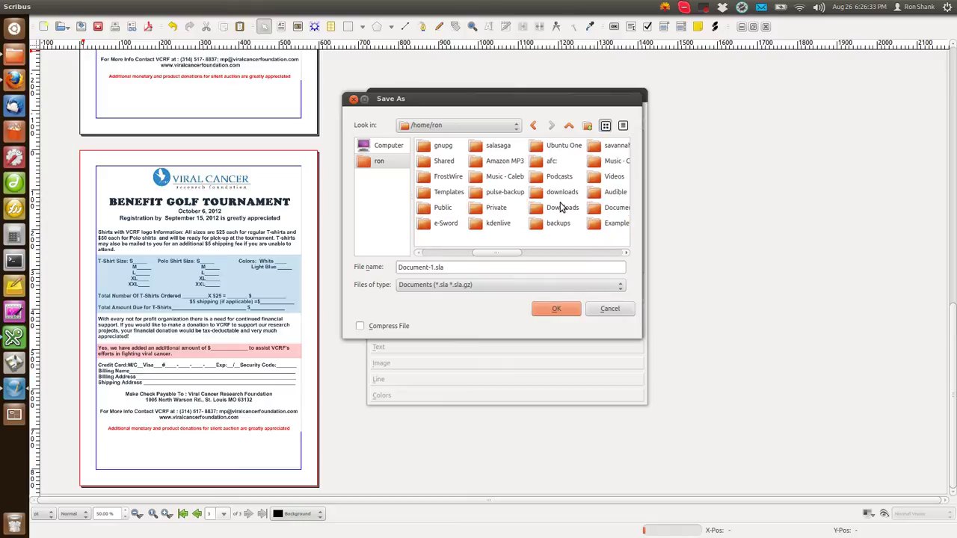
left_click_drag(513, 254, 538, 258)
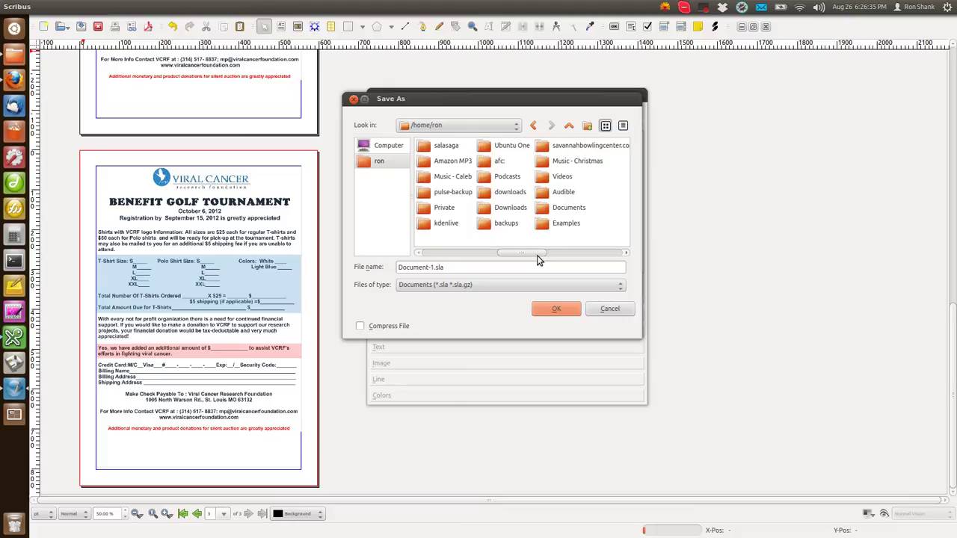
left_click_drag(535, 254, 438, 255)
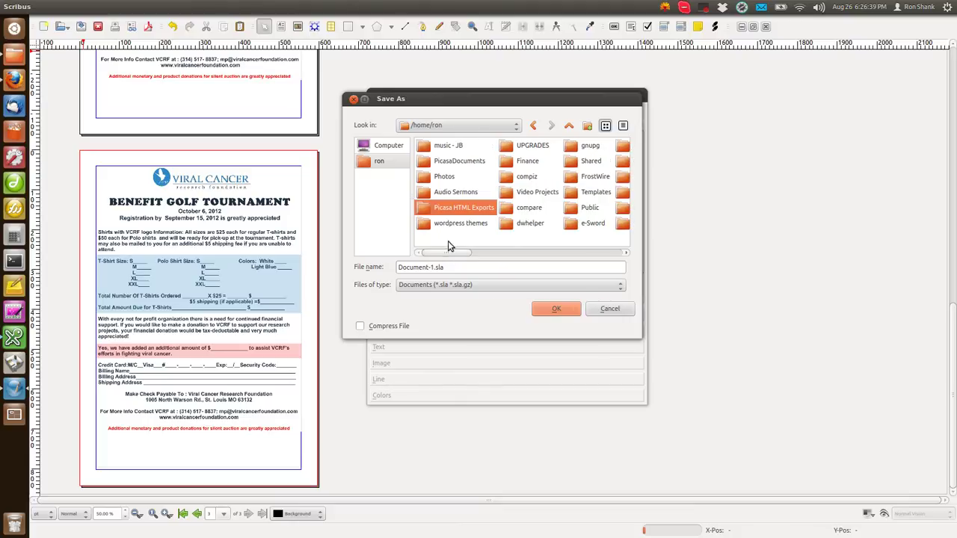
left_click(457, 224)
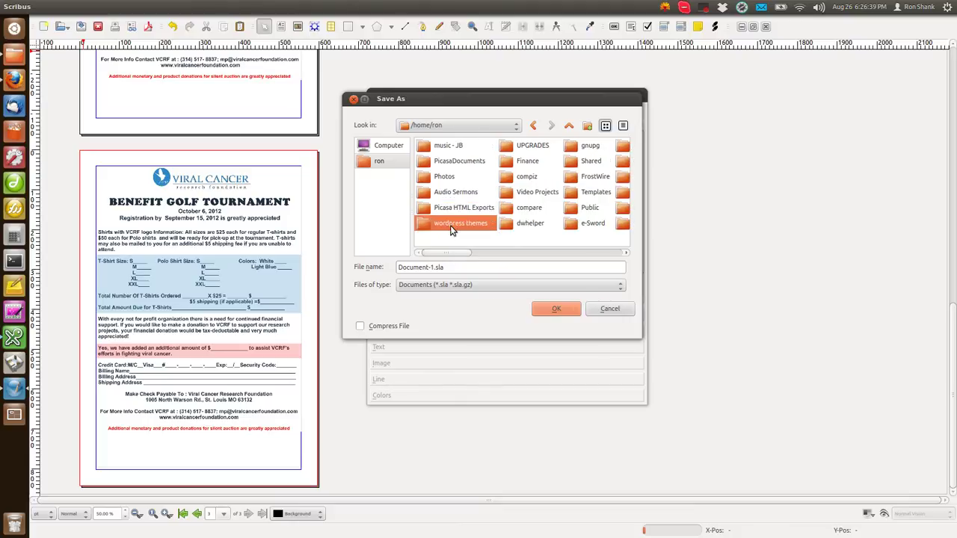
left_click(567, 195)
type("Ex")
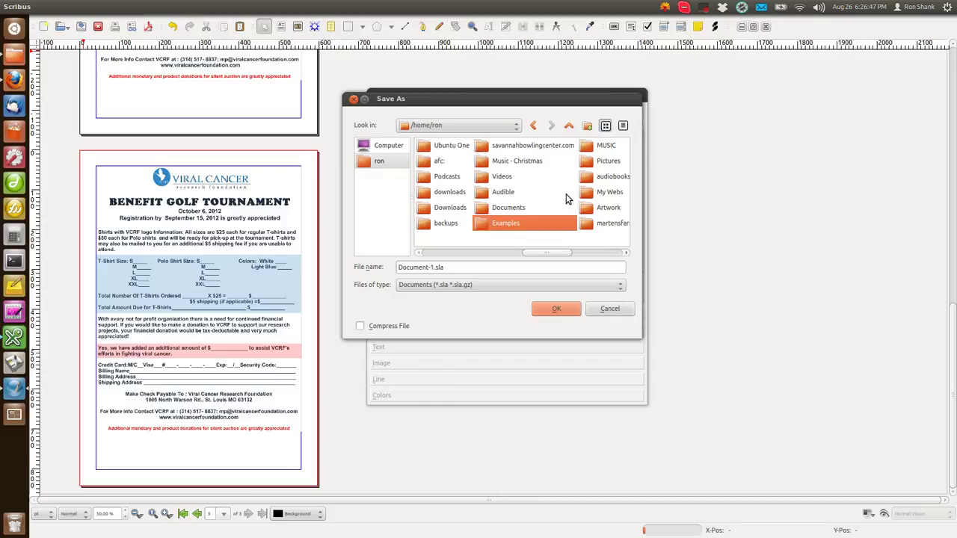
type("De")
Save as flyer.sla in Desktop > viral cancer working > regolftournamentflyer.
double_click(529, 188)
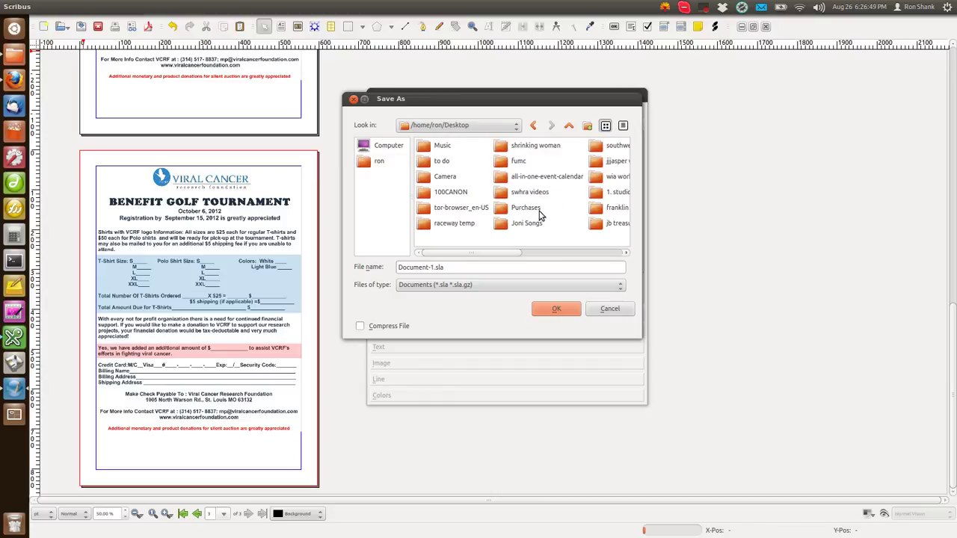
scroll(542, 216, "down", 3)
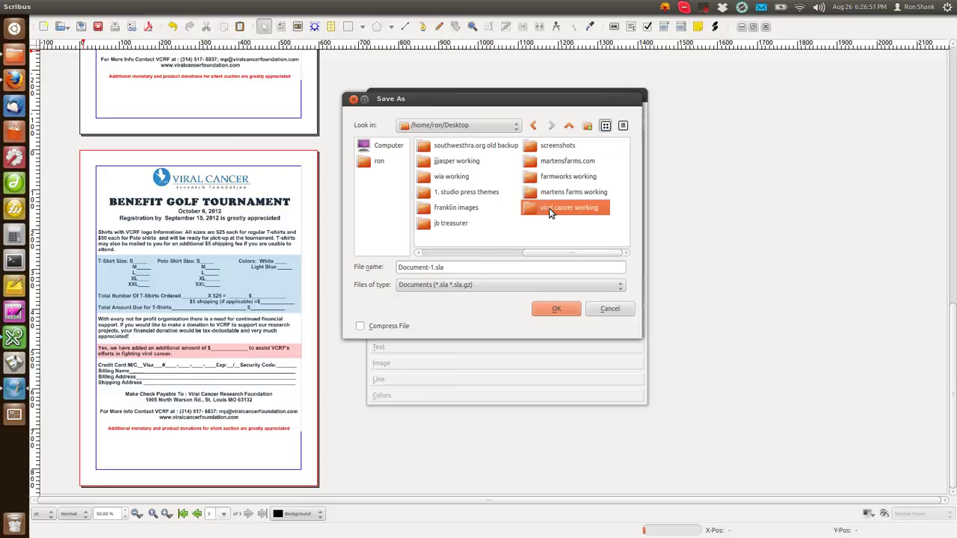
double_click(548, 209)
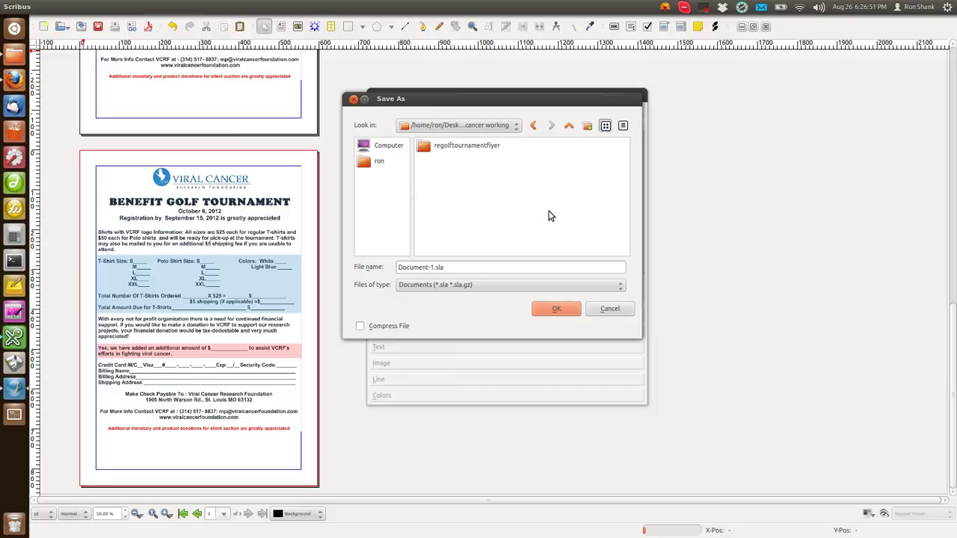
double_click(434, 146)
left_click(476, 267)
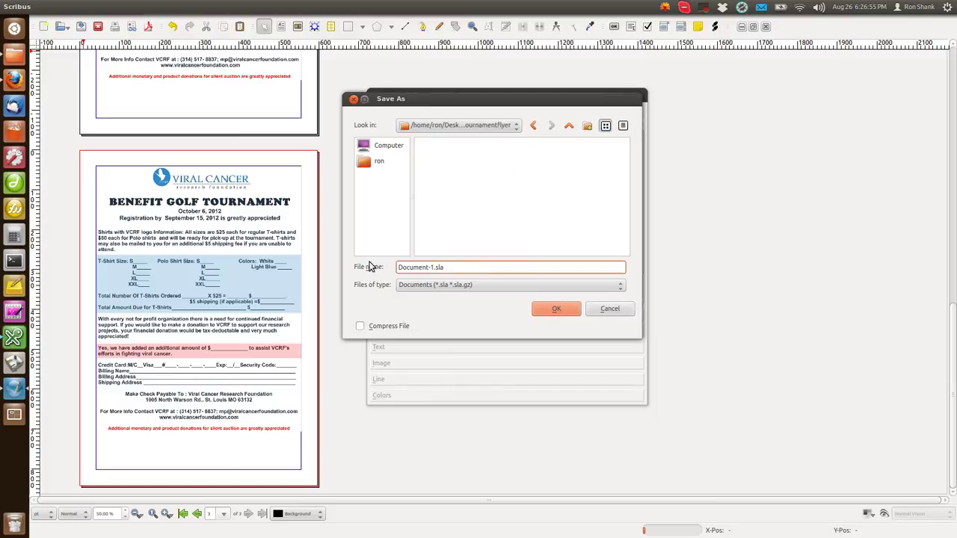
key("ctrl+a")
type("flyer")
key("Return")
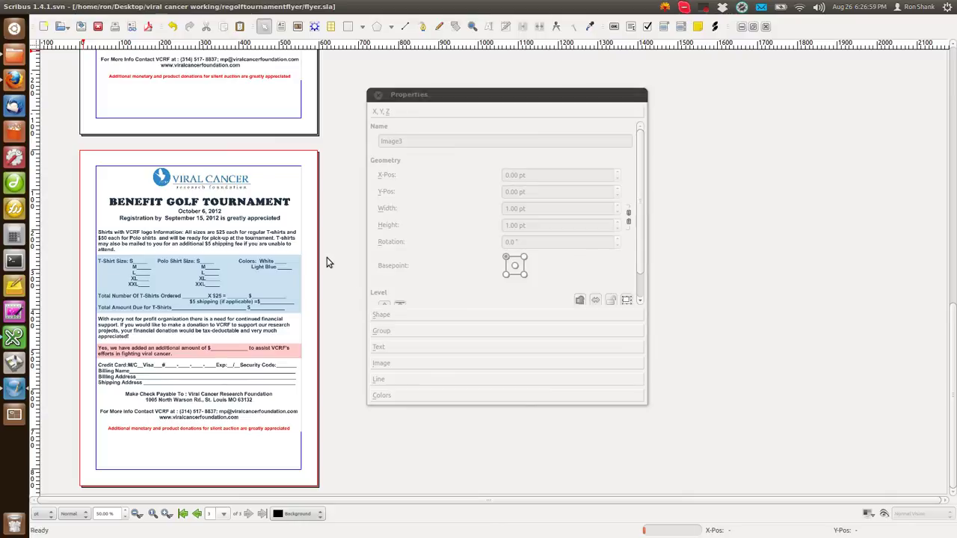
Export flyer.pdf with Resolution for EPS Graphics set to 300 dpi.
left_click(148, 29)
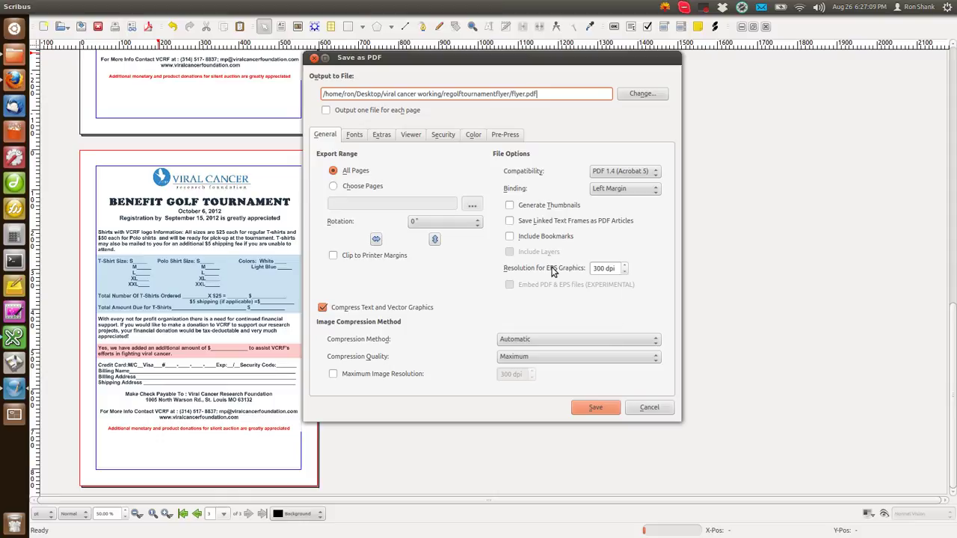
double_click(596, 269)
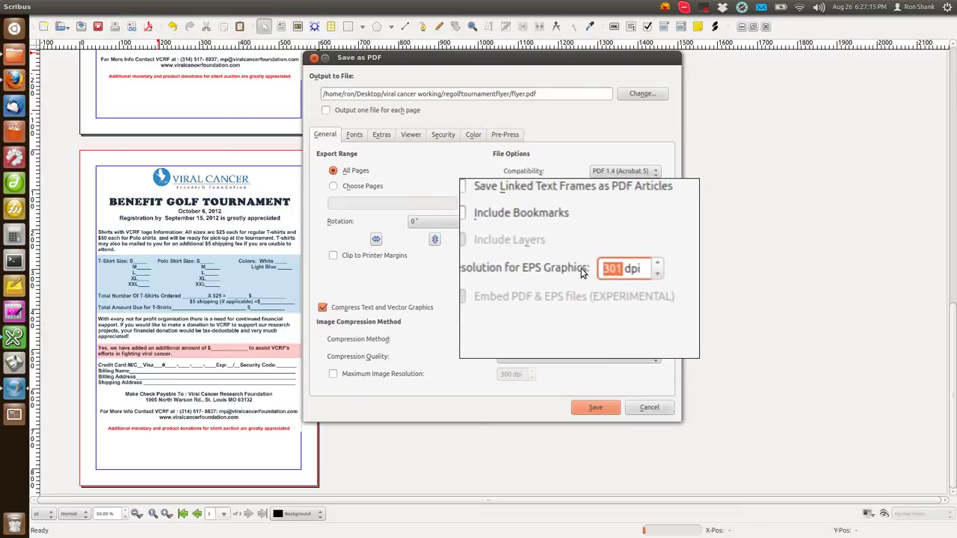
scroll(609, 270, "up", 1)
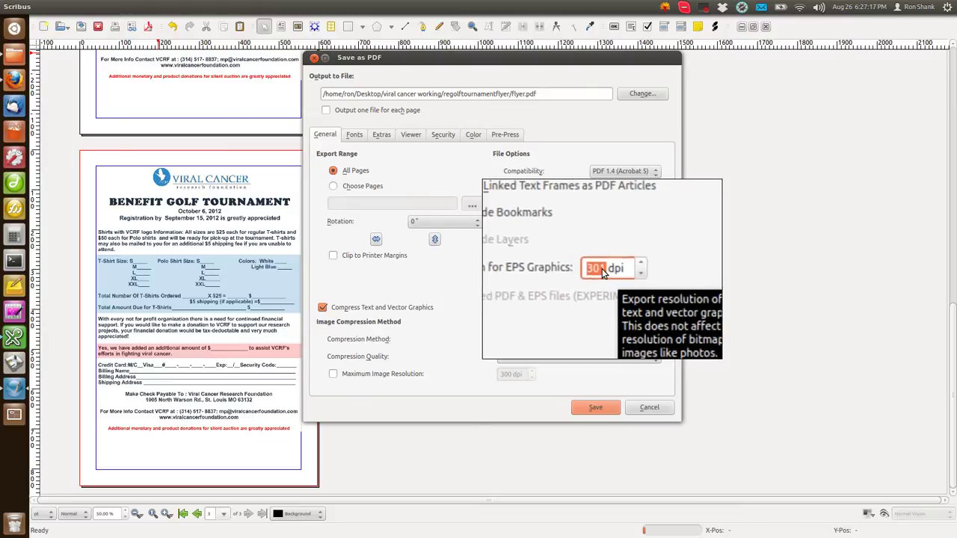
left_click(602, 269)
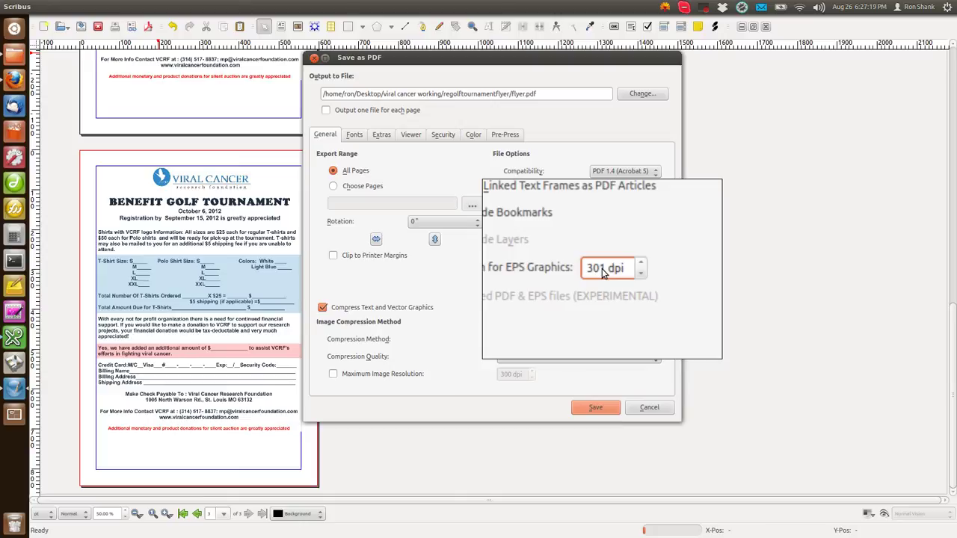
key("BackSpace")
type("0")
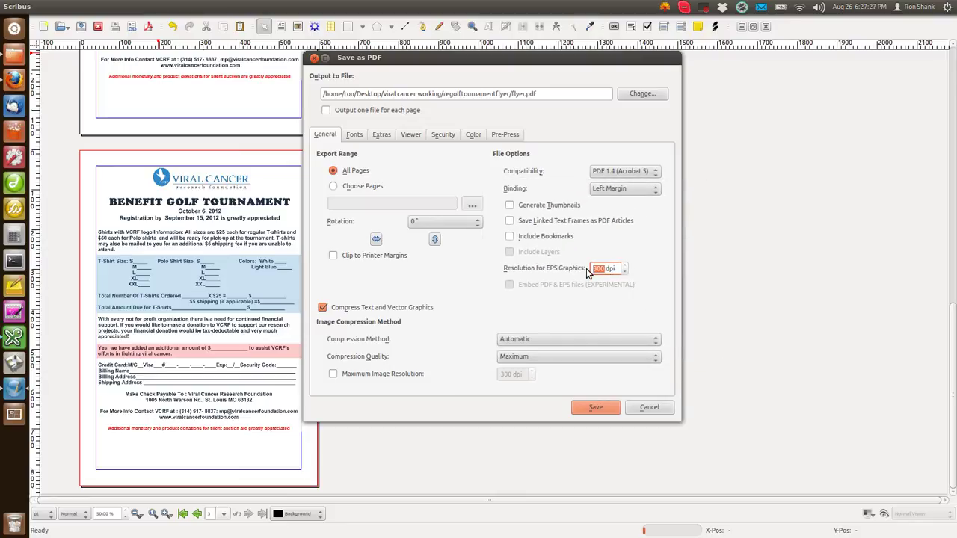
type("72")
double_click(596, 269)
type("300")
left_click(610, 405)
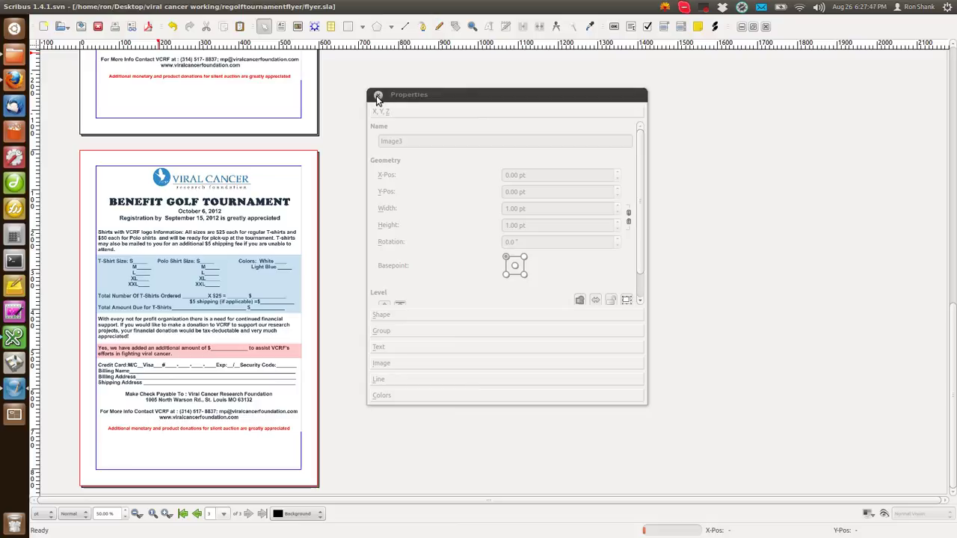
Open flyer.pdf from the regolftournamentflyer folder in the document viewer.
left_click(16, 58)
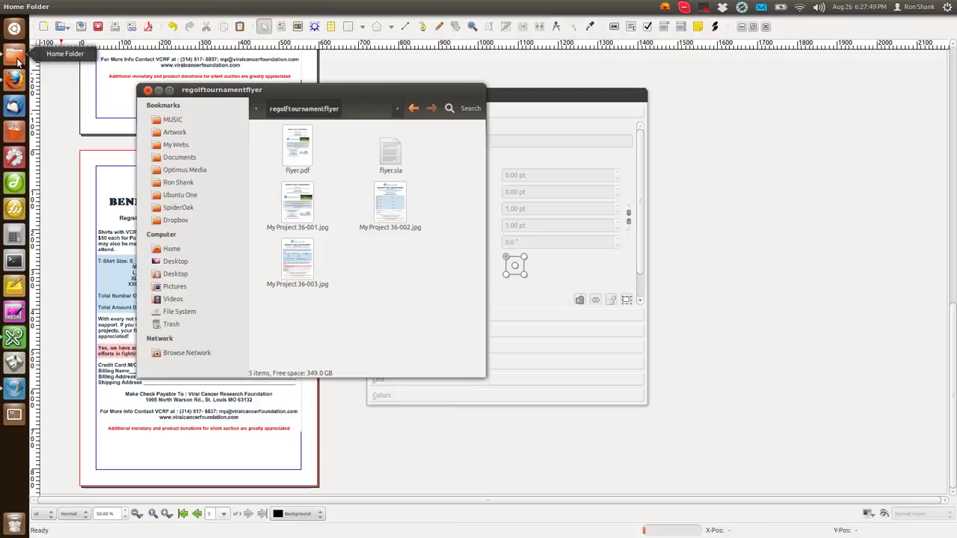
left_click(297, 153)
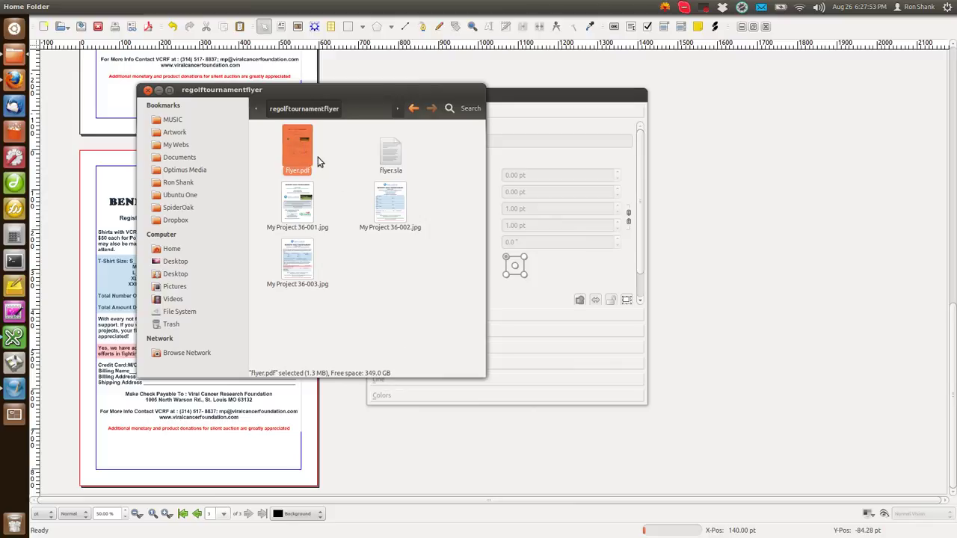
key("Return")
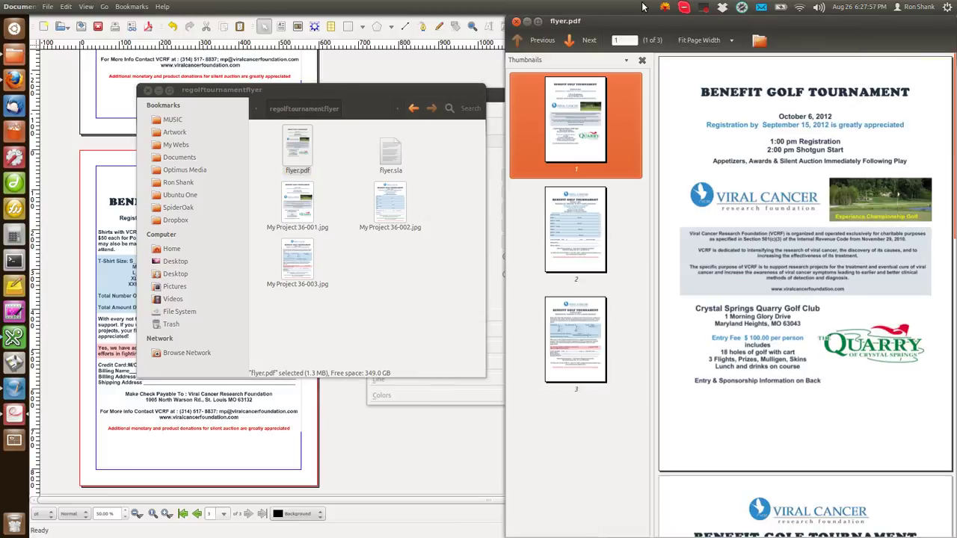
Maximize the viewer, scroll through flyer.pdf pages 1–3, then close the viewer.
left_click(537, 20)
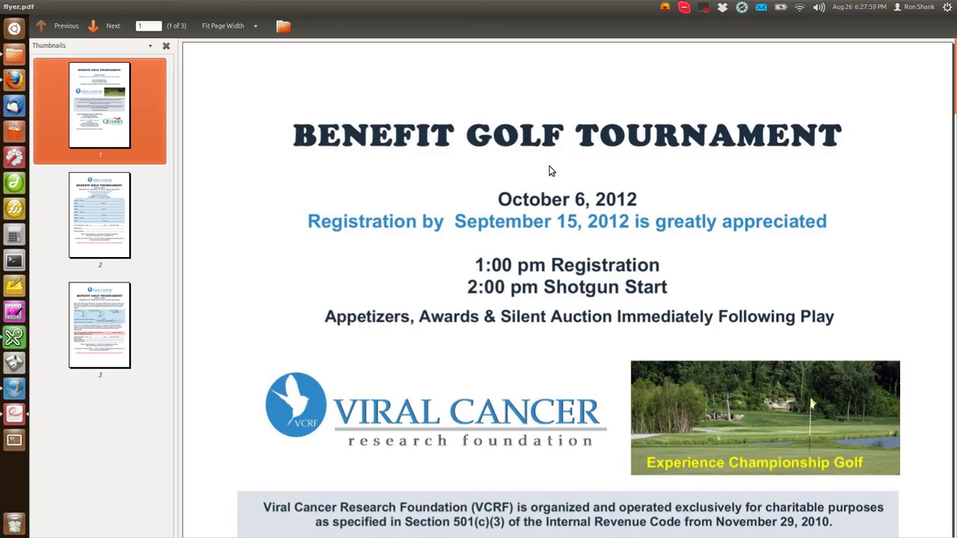
scroll(527, 276, "down", 4)
scroll(527, 278, "down", 18)
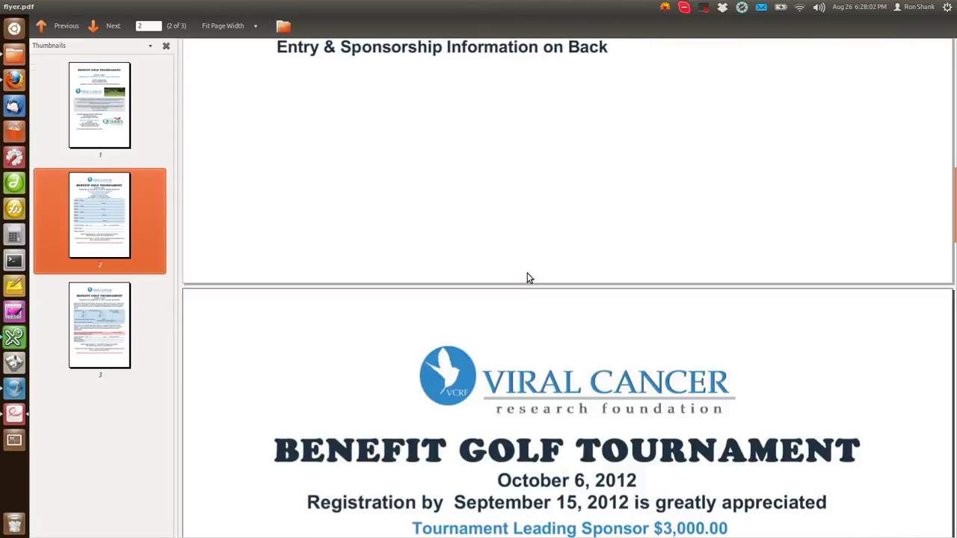
scroll(527, 278, "down", 12)
scroll(535, 289, "down", 20)
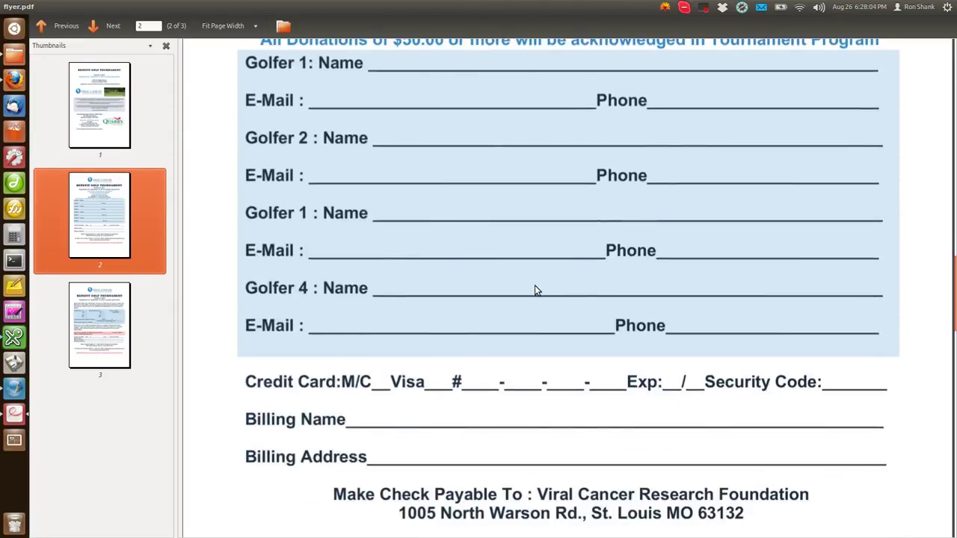
scroll(534, 290, "down", 17)
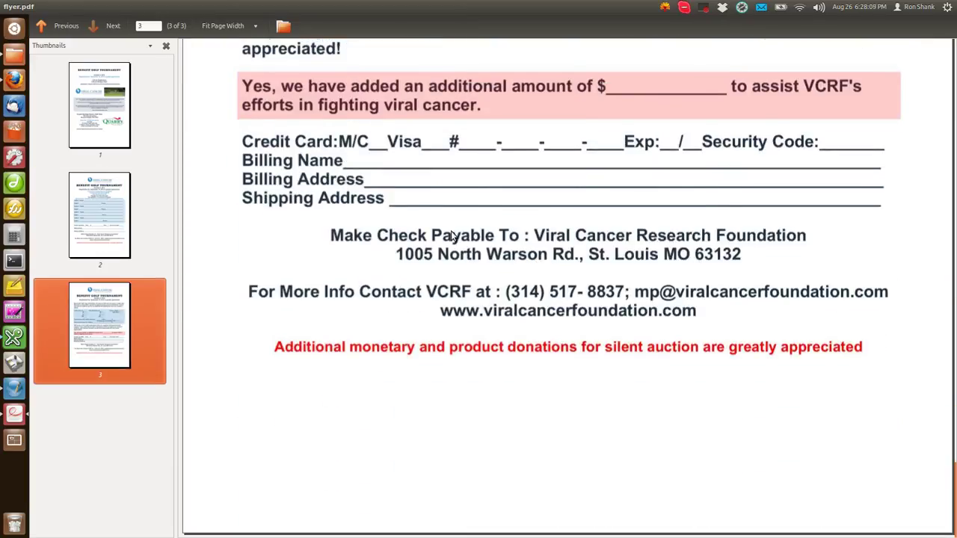
left_click(9, 7)
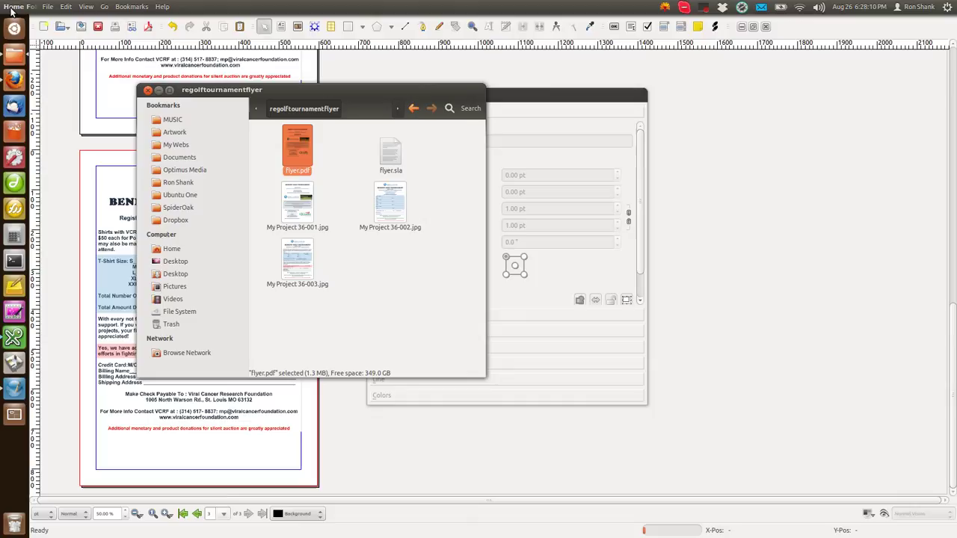